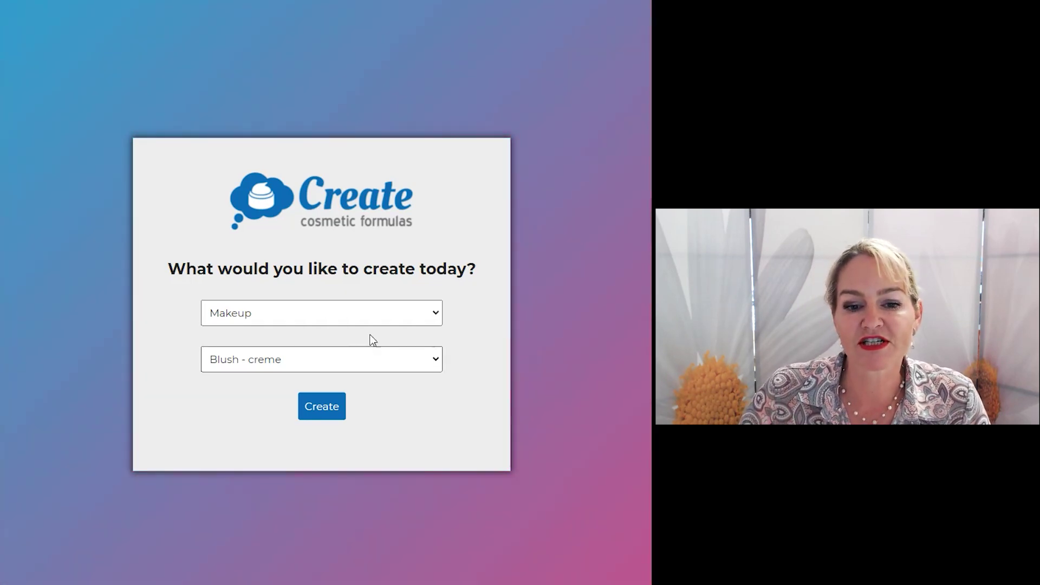
Create a Skin and Hair Care formula of the type O/W Lotion (Face or Body)
{"action": "left_click", "coordinate": [436, 313]}
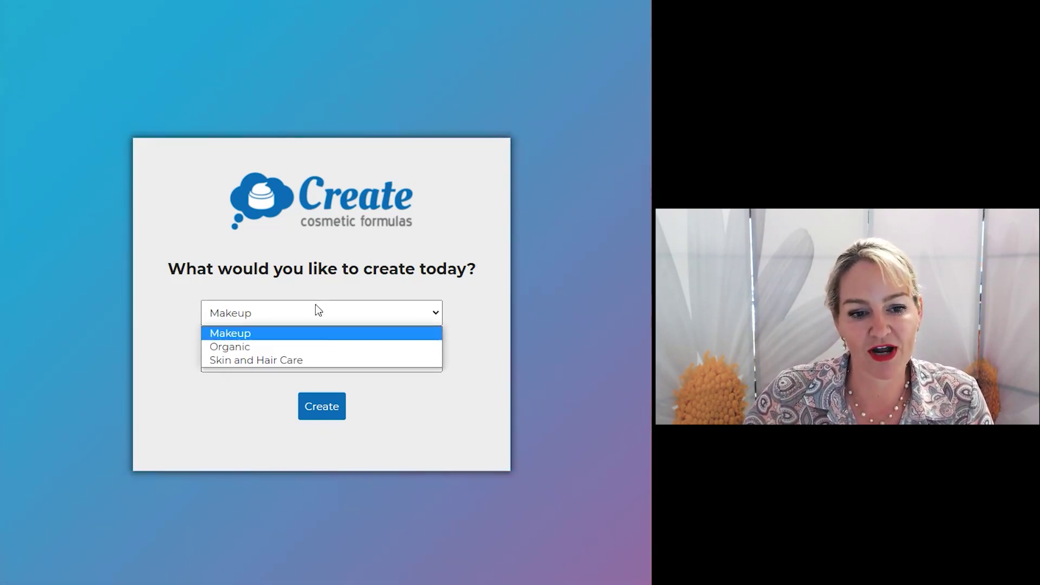
{"action": "left_click", "coordinate": [293, 360]}
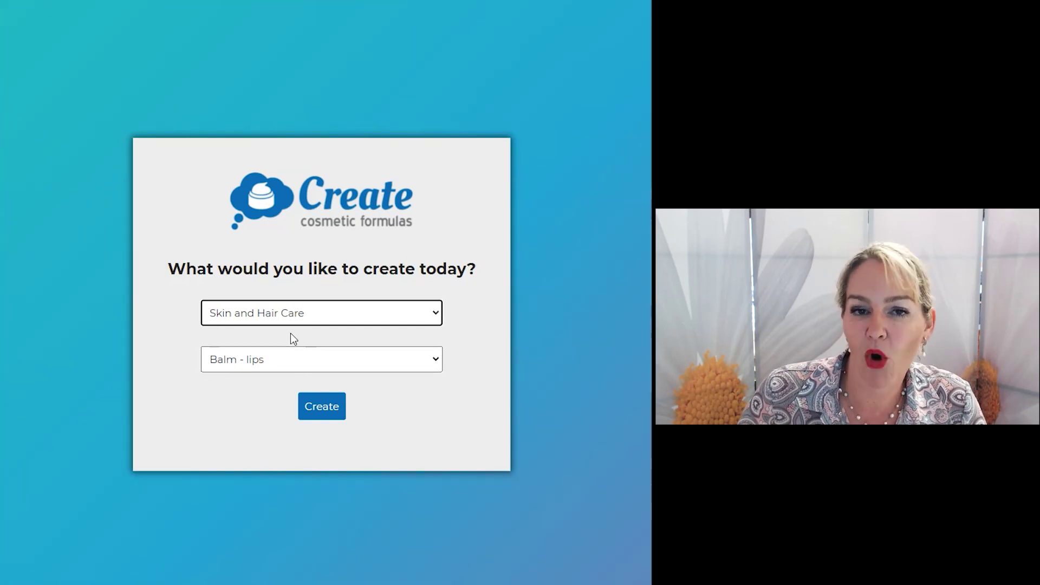
{"action": "left_click", "coordinate": [290, 358]}
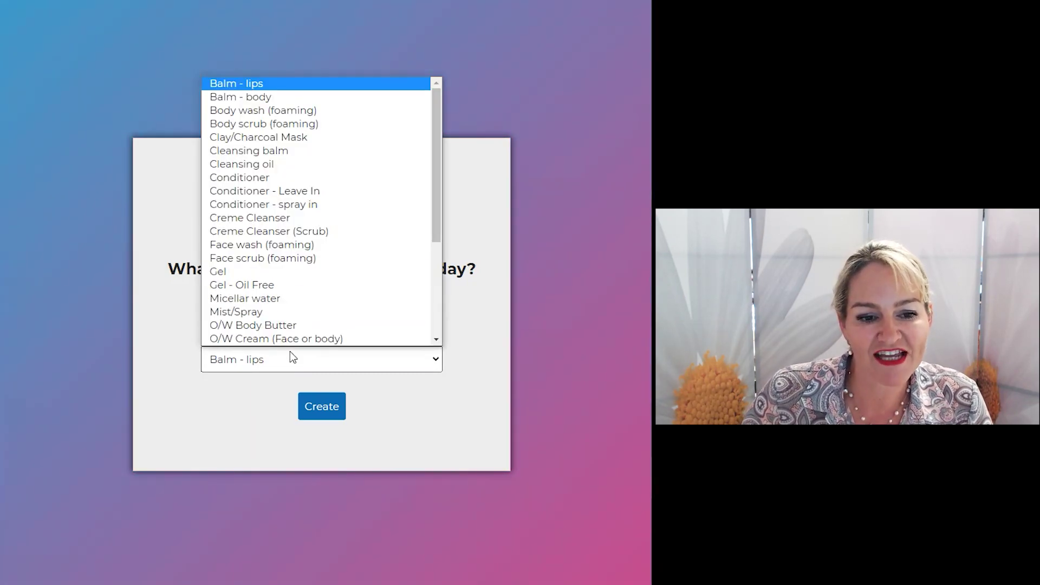
{"action": "scroll", "coordinate": [293, 278], "scroll_direction": "down", "scroll_amount": 4}
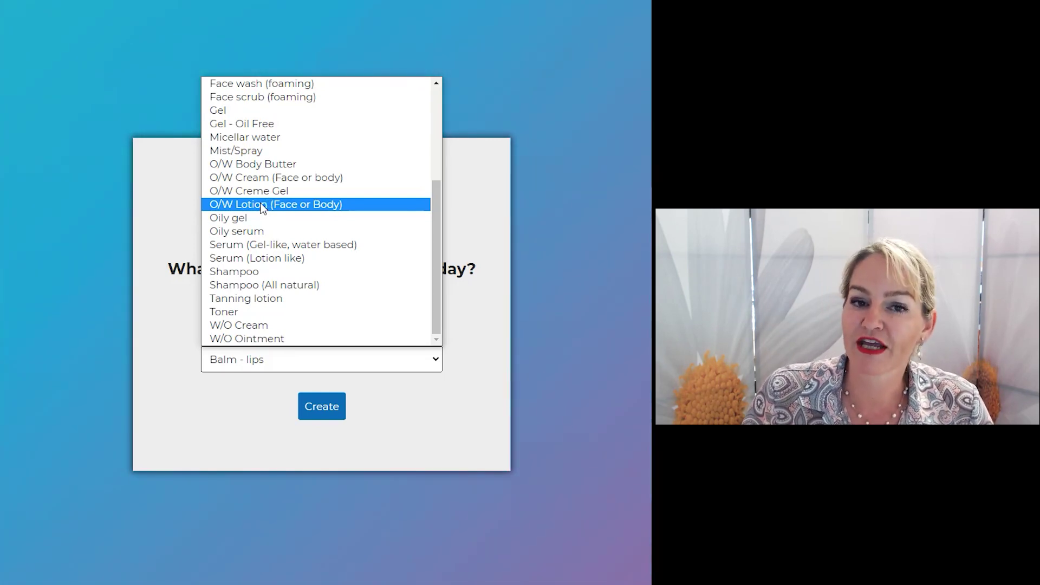
{"action": "left_click", "coordinate": [263, 207]}
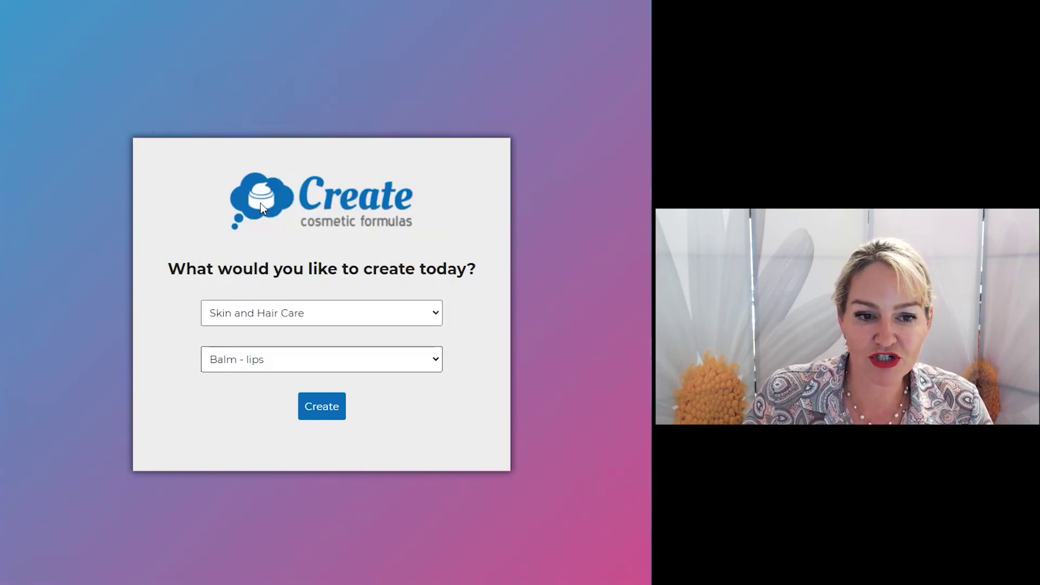
{"action": "left_click", "coordinate": [330, 410]}
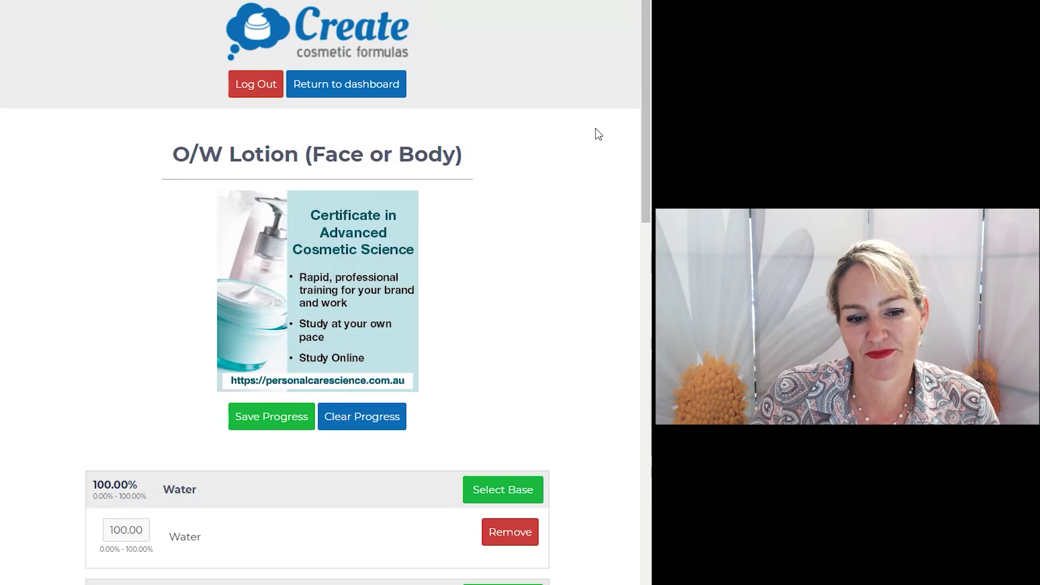
Examine the ingredient options and their descriptions in the formula's Gum/Polymer section
{"action": "scroll", "coordinate": [598, 134], "scroll_direction": "down", "scroll_amount": 2}
{"action": "scroll", "coordinate": [596, 129], "scroll_direction": "down", "scroll_amount": 6}
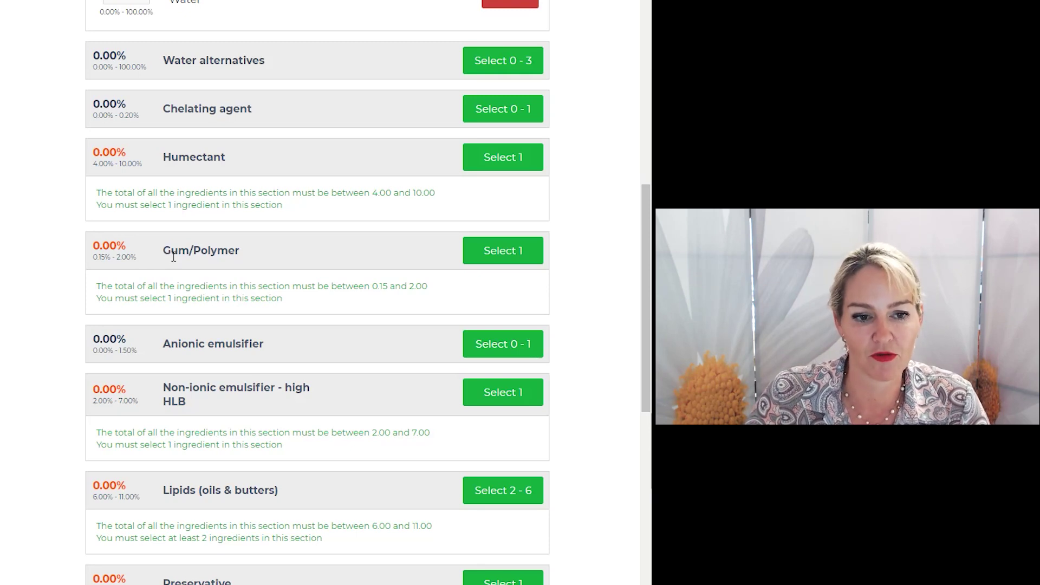
{"action": "left_click", "coordinate": [509, 257]}
{"action": "scroll", "coordinate": [443, 161], "scroll_direction": "up", "scroll_amount": 10}
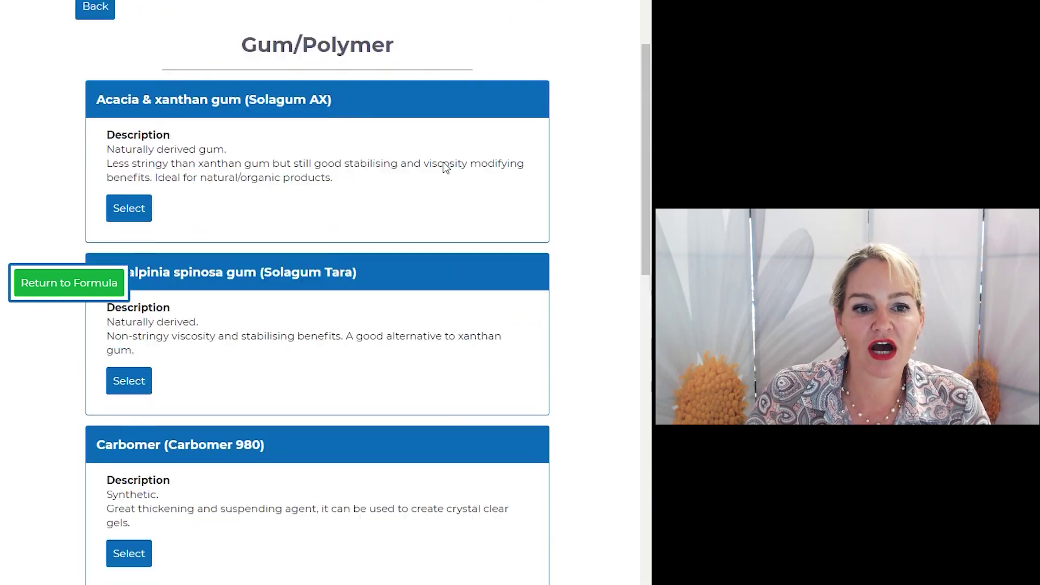
{"action": "scroll", "coordinate": [443, 161], "scroll_direction": "down", "scroll_amount": 15}
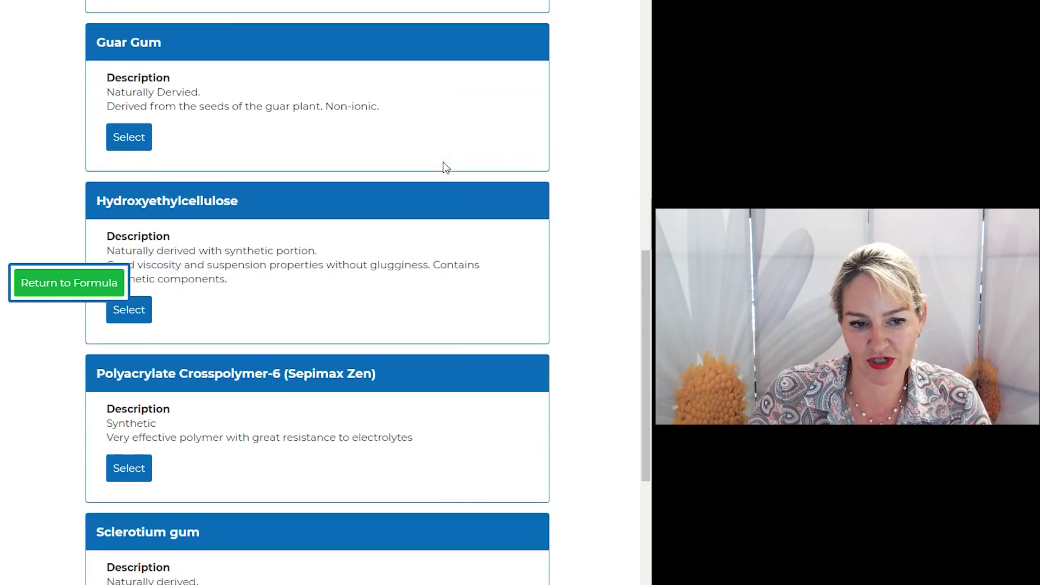
{"action": "scroll", "coordinate": [443, 166], "scroll_direction": "down", "scroll_amount": 2}
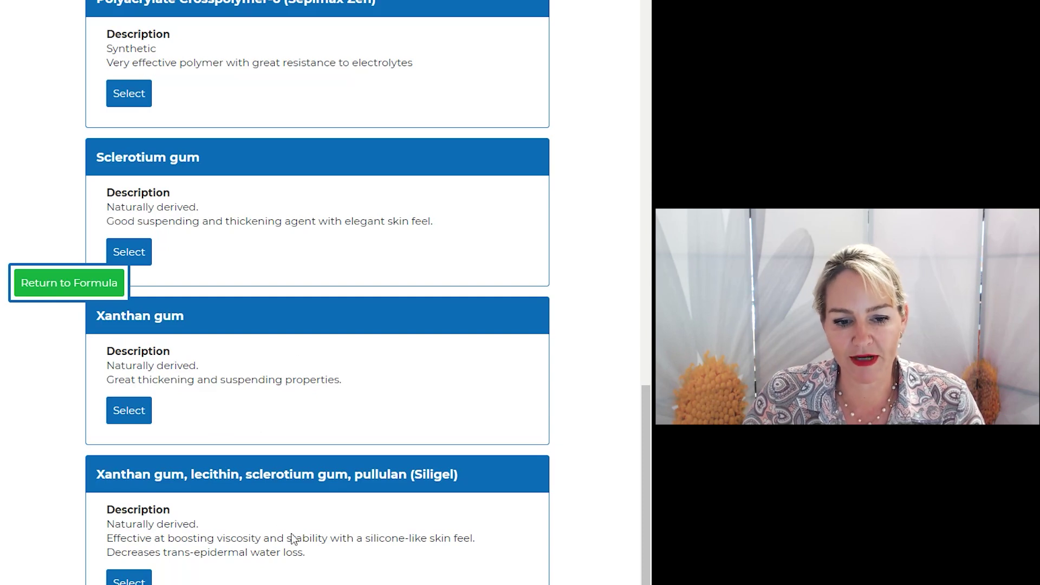
{"action": "scroll", "coordinate": [369, 361], "scroll_direction": "up", "scroll_amount": 10}
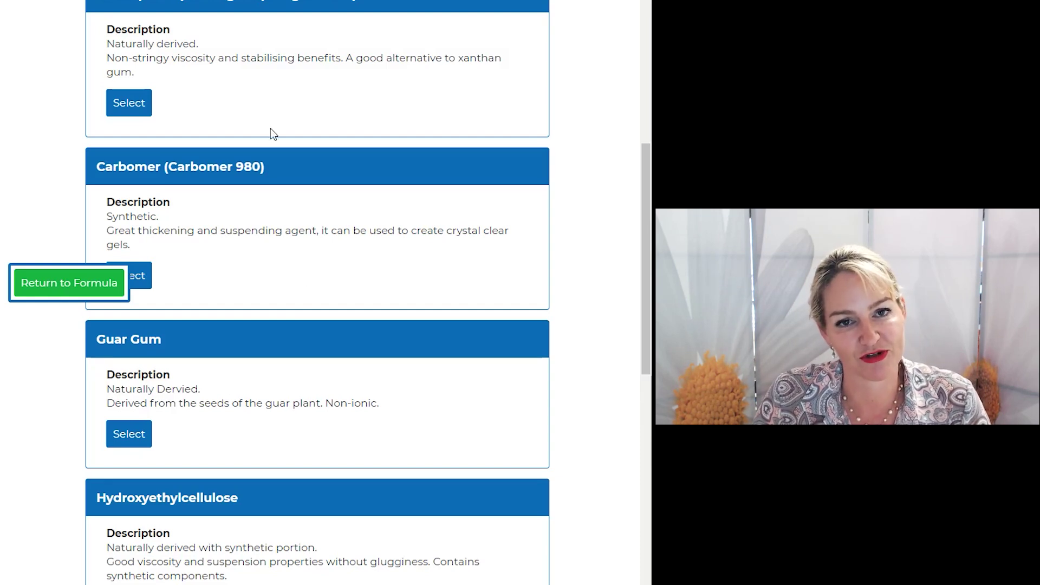
{"action": "scroll", "coordinate": [325, 293], "scroll_direction": "down", "scroll_amount": 1}
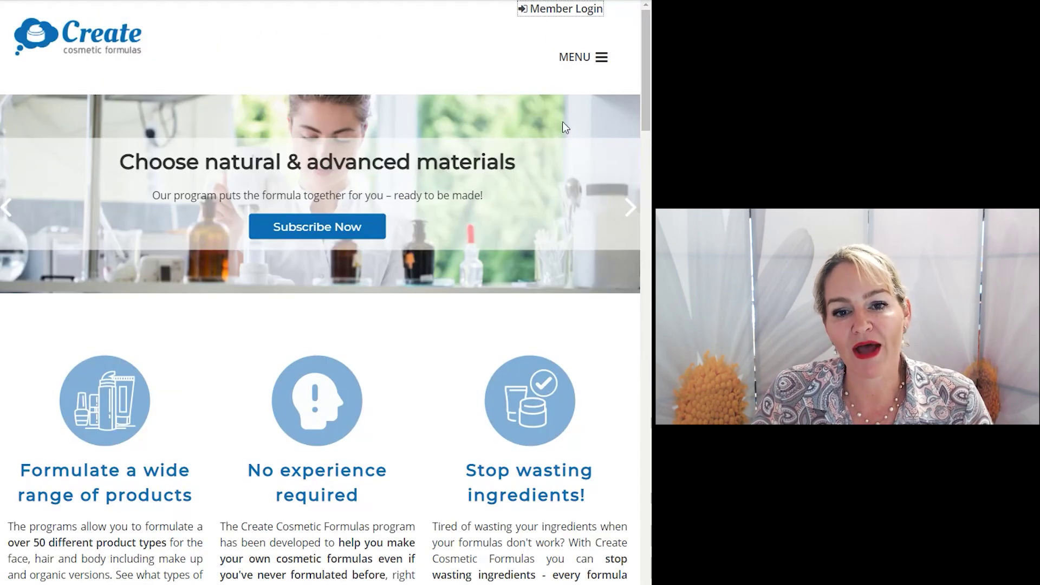
Open the website's ingredient suppliers page and look through the suppliers listed by country
{"action": "left_click", "coordinate": [604, 64]}
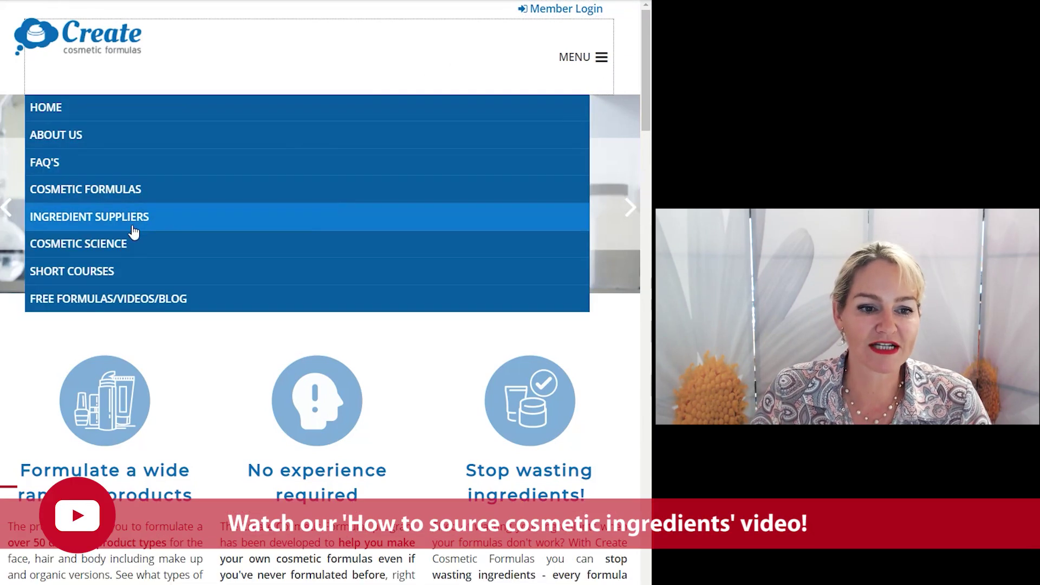
{"action": "left_click", "coordinate": [133, 218]}
{"action": "scroll", "coordinate": [207, 248], "scroll_direction": "down", "scroll_amount": 4}
{"action": "scroll", "coordinate": [206, 248], "scroll_direction": "down", "scroll_amount": 20}
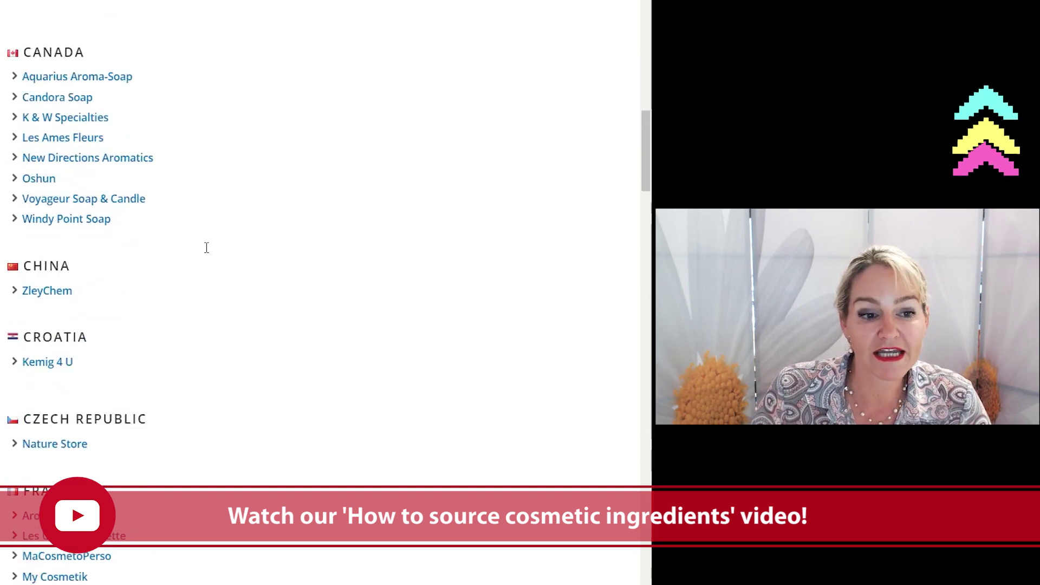
{"action": "scroll", "coordinate": [207, 248], "scroll_direction": "down", "scroll_amount": 18}
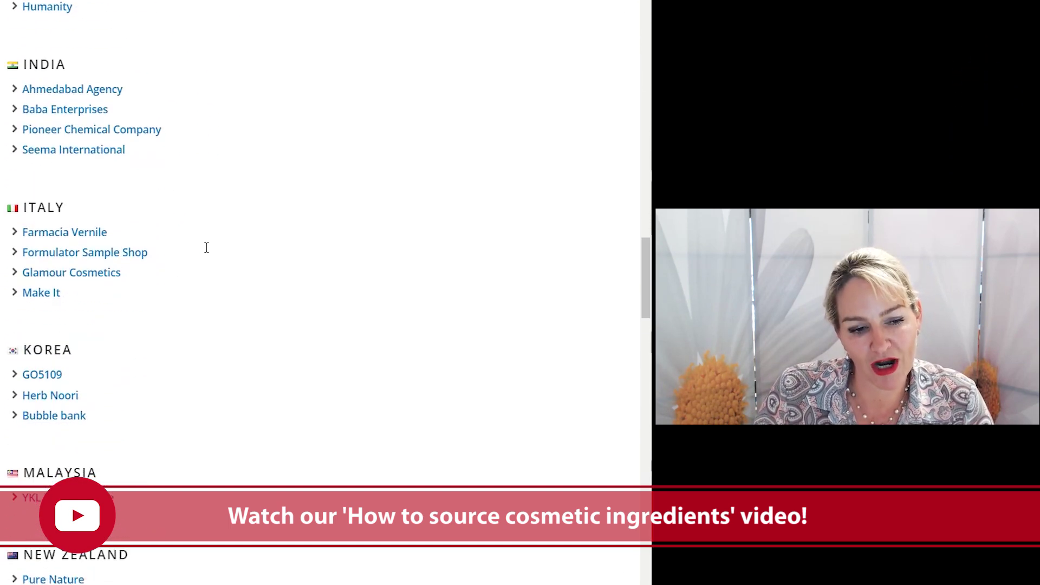
{"action": "scroll", "coordinate": [206, 248], "scroll_direction": "down", "scroll_amount": 3}
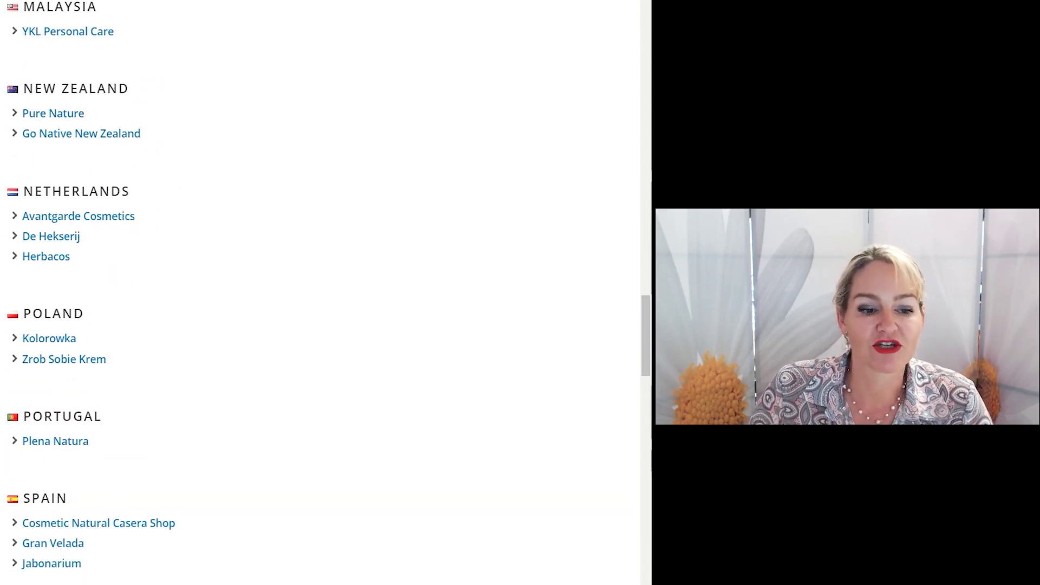
{"action": "scroll", "coordinate": [244, 228], "scroll_direction": "down", "scroll_amount": 7}
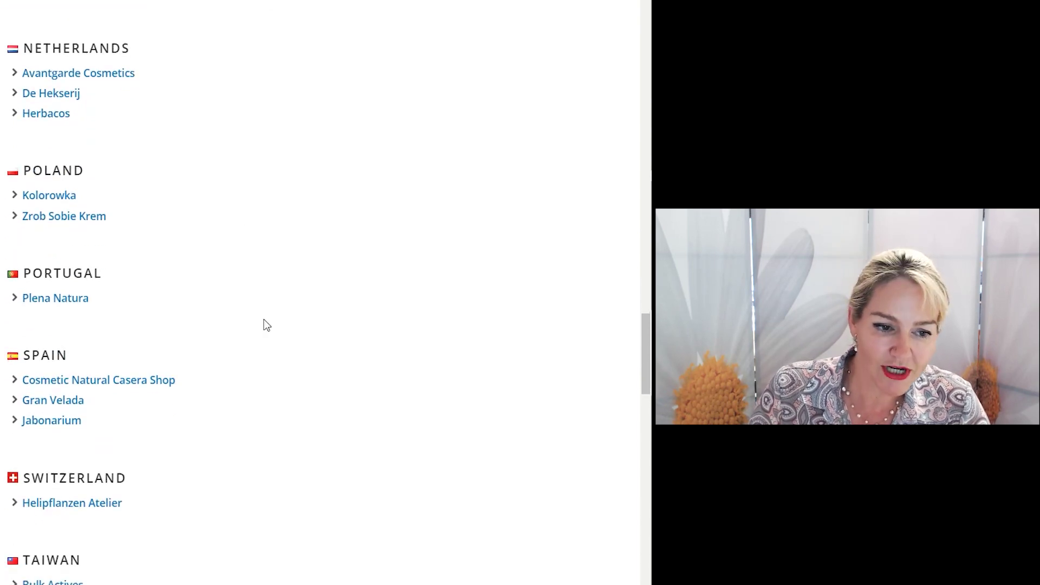
{"action": "scroll", "coordinate": [267, 325], "scroll_direction": "down", "scroll_amount": 11}
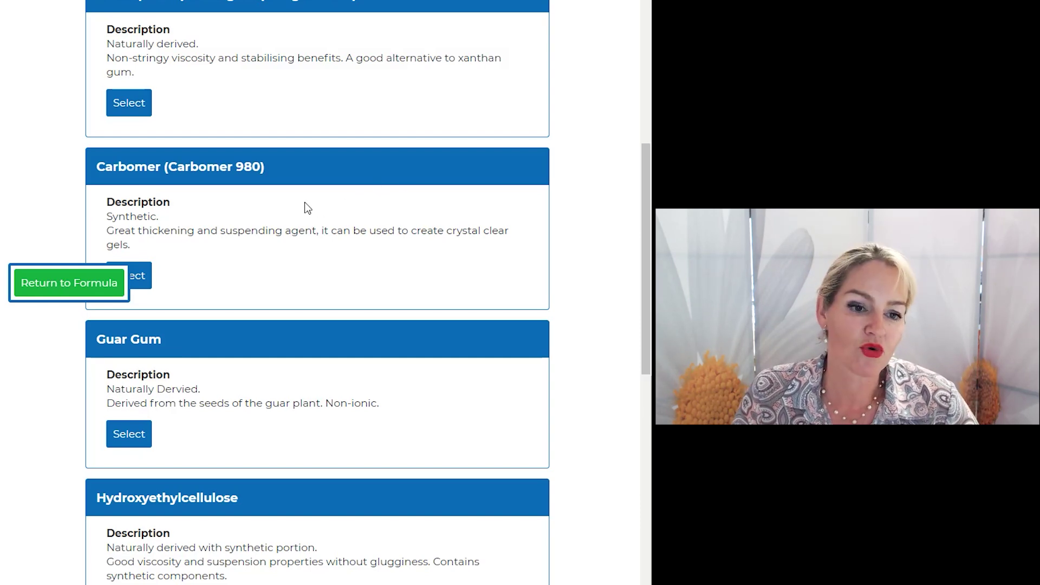
Add Carbomer (Carbomer 980) as the formula's gum/polymer and set its amount to 0.2%
{"action": "scroll", "coordinate": [304, 203], "scroll_direction": "down", "scroll_amount": 1}
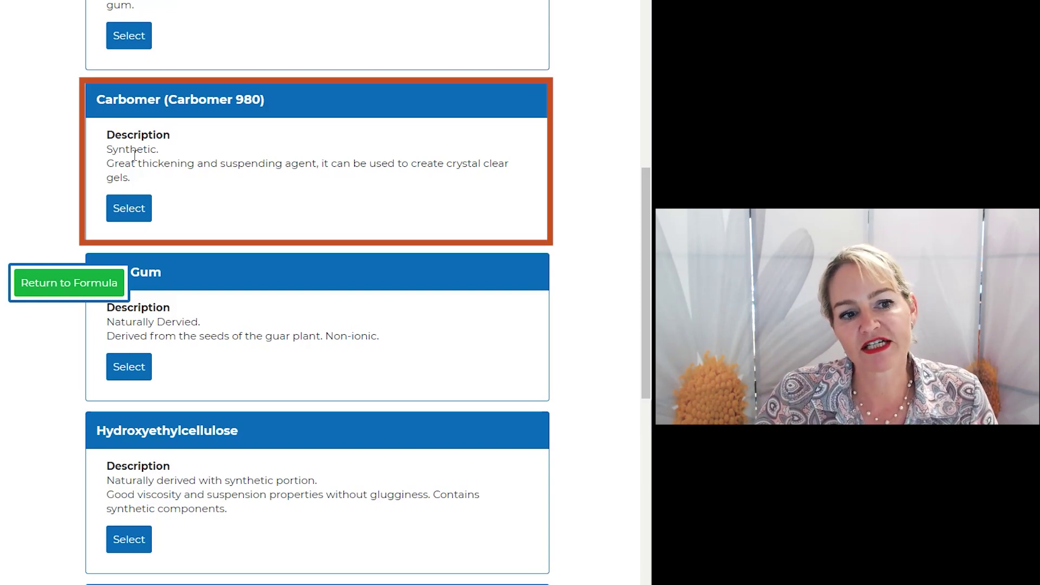
{"action": "left_click", "coordinate": [135, 219]}
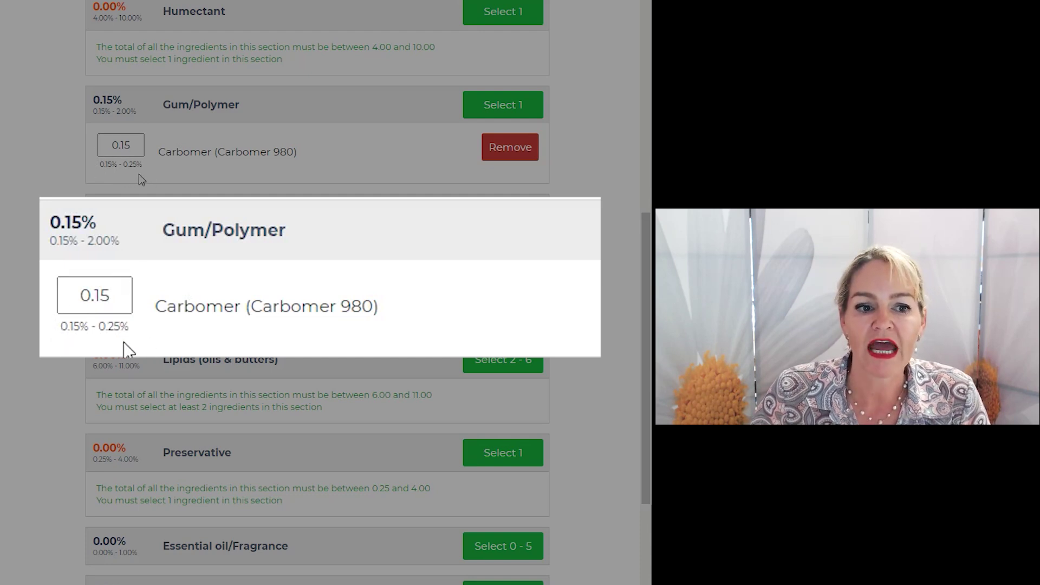
{"action": "double_click", "coordinate": [124, 146]}
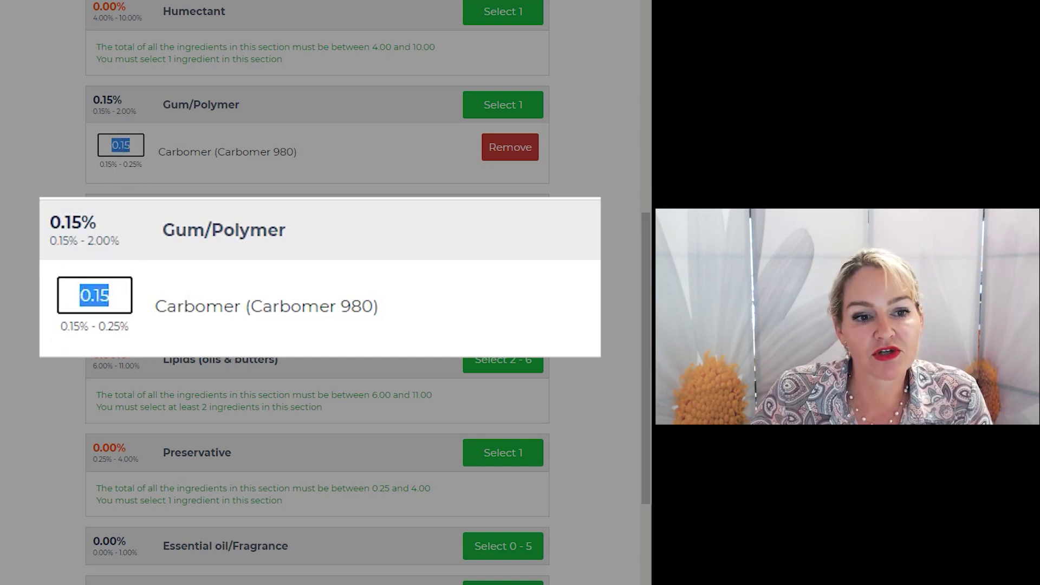
{"action": "type", "text": "0.2"}
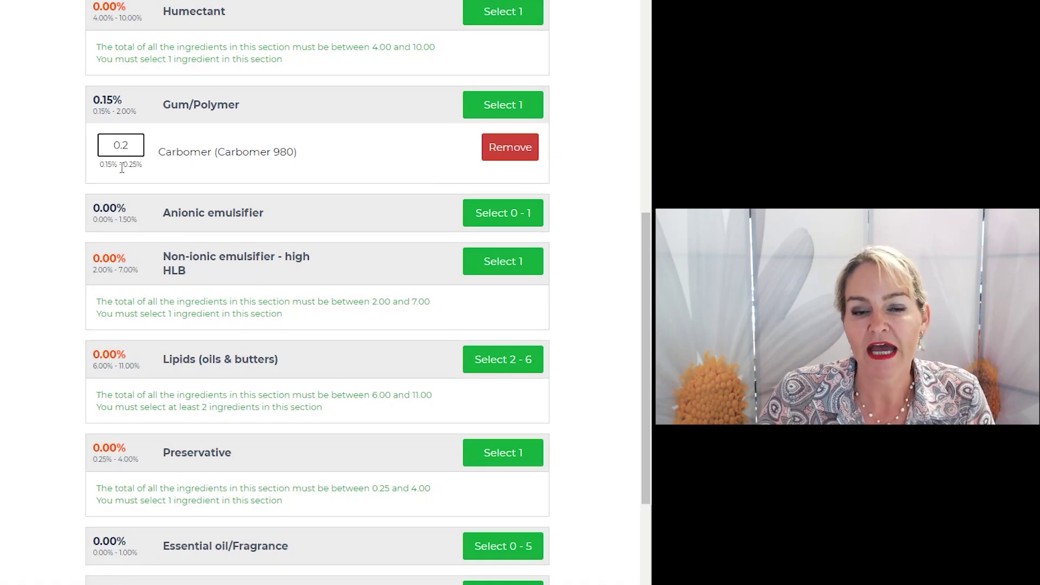
{"action": "left_click", "coordinate": [208, 162]}
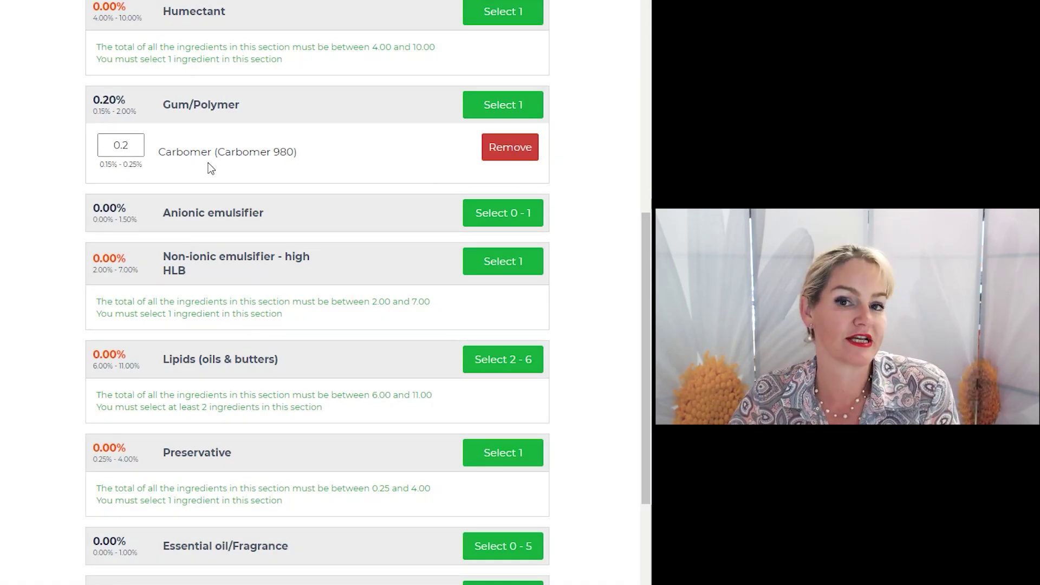
Check which preservative options are compatible with the selected carbomer and return to the formula
{"action": "scroll", "coordinate": [208, 163], "scroll_direction": "down", "scroll_amount": 3}
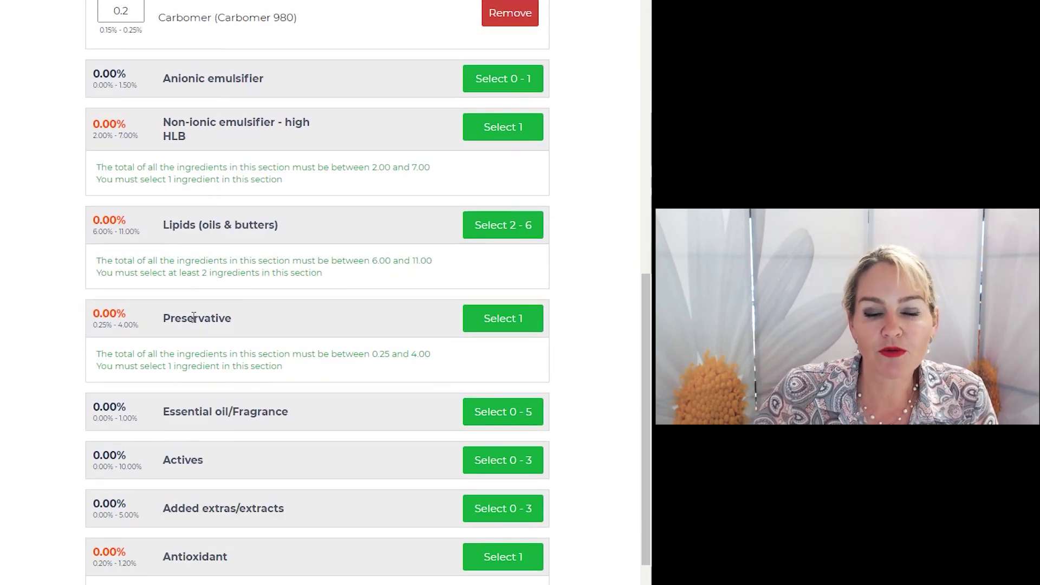
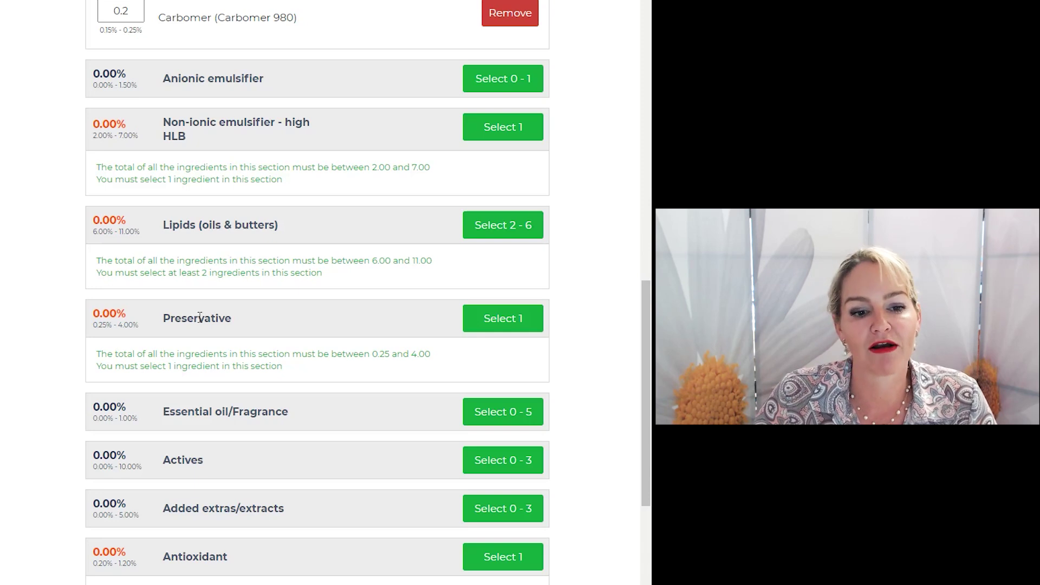
{"action": "scroll", "coordinate": [199, 317], "scroll_direction": "up", "scroll_amount": 3}
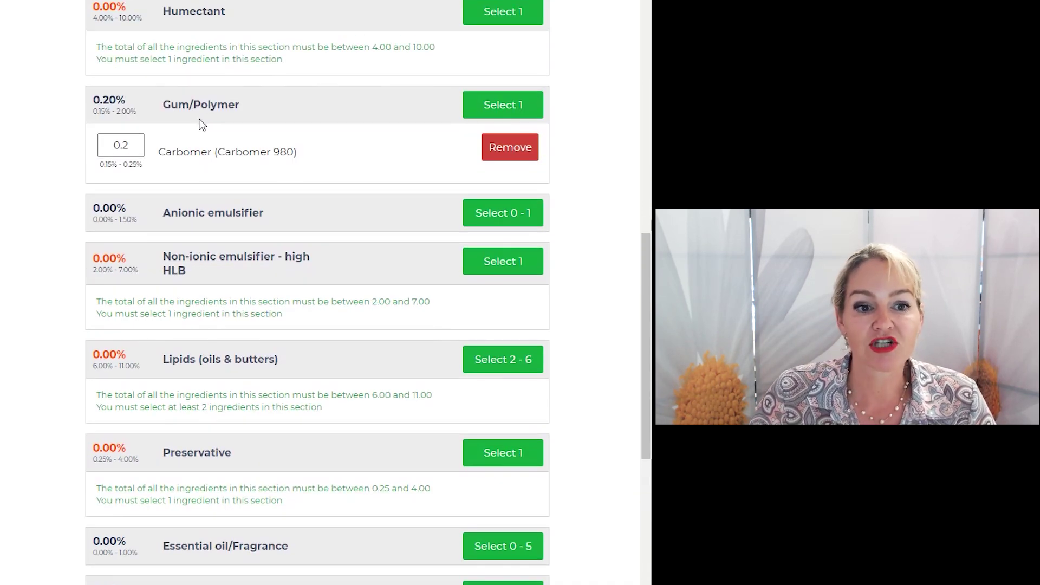
{"action": "scroll", "coordinate": [213, 196], "scroll_direction": "down", "scroll_amount": 3}
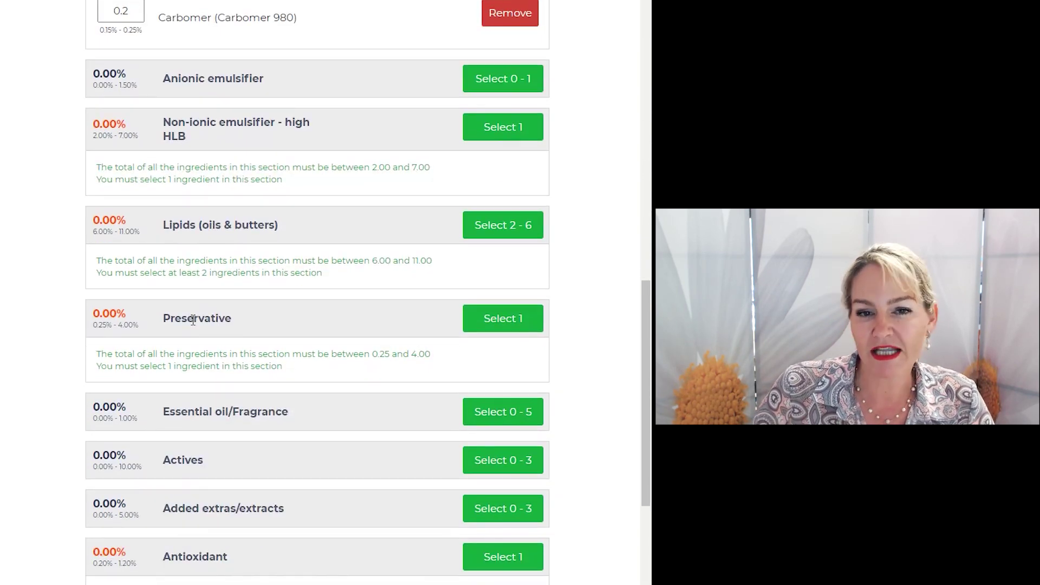
{"action": "left_click", "coordinate": [489, 322]}
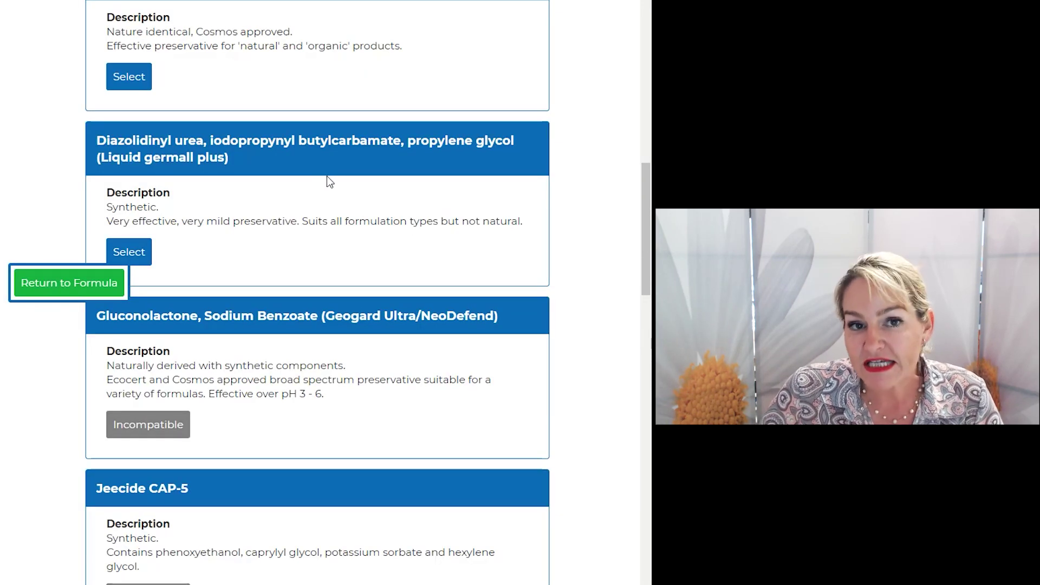
{"action": "scroll", "coordinate": [327, 177], "scroll_direction": "down", "scroll_amount": 4}
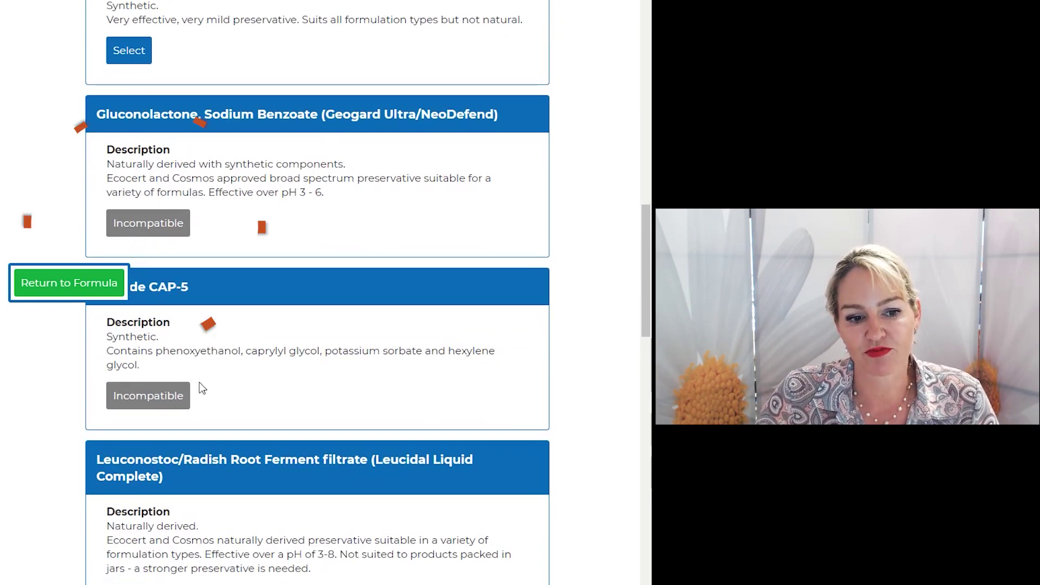
{"action": "scroll", "coordinate": [357, 361], "scroll_direction": "down", "scroll_amount": 12}
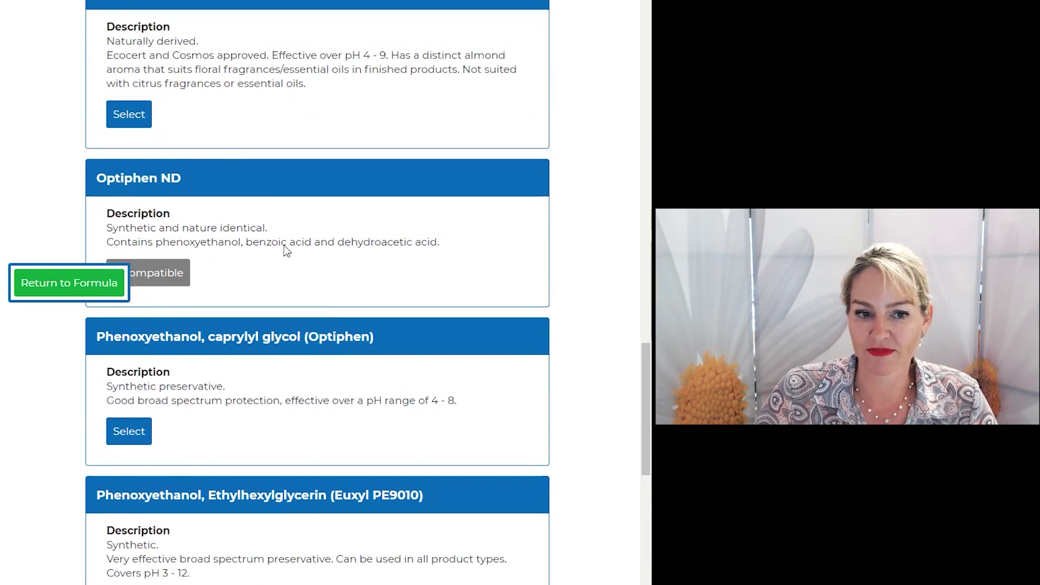
{"action": "scroll", "coordinate": [158, 307], "scroll_direction": "down", "scroll_amount": 1}
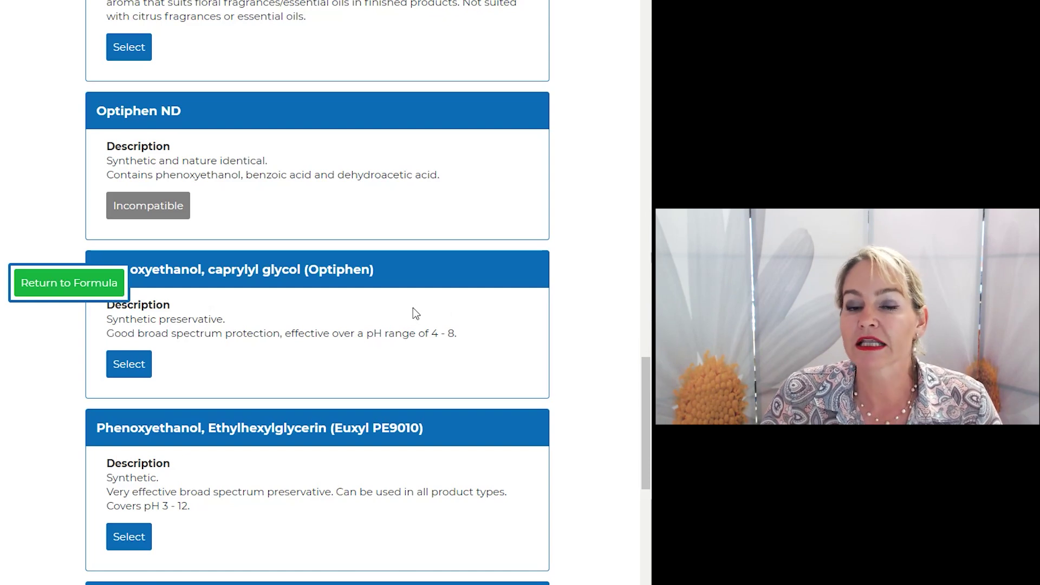
{"action": "left_click", "coordinate": [85, 289]}
Remove Carbomer (Carbomer 980) from the Gum/Polymer section of the formula
{"action": "scroll", "coordinate": [200, 409], "scroll_direction": "down", "scroll_amount": 10}
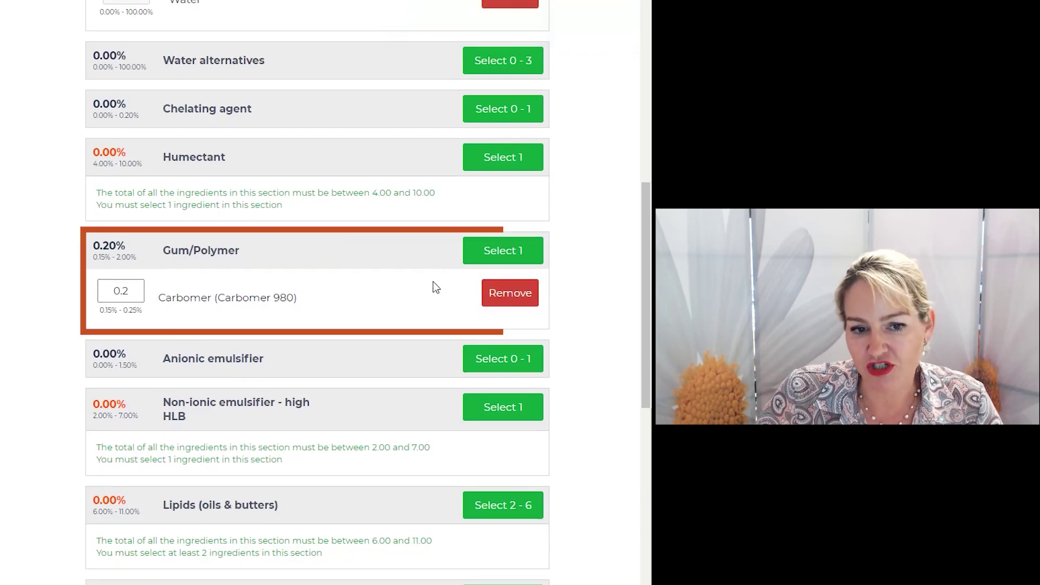
{"action": "left_click", "coordinate": [519, 295]}
{"action": "left_click", "coordinate": [389, 47]}
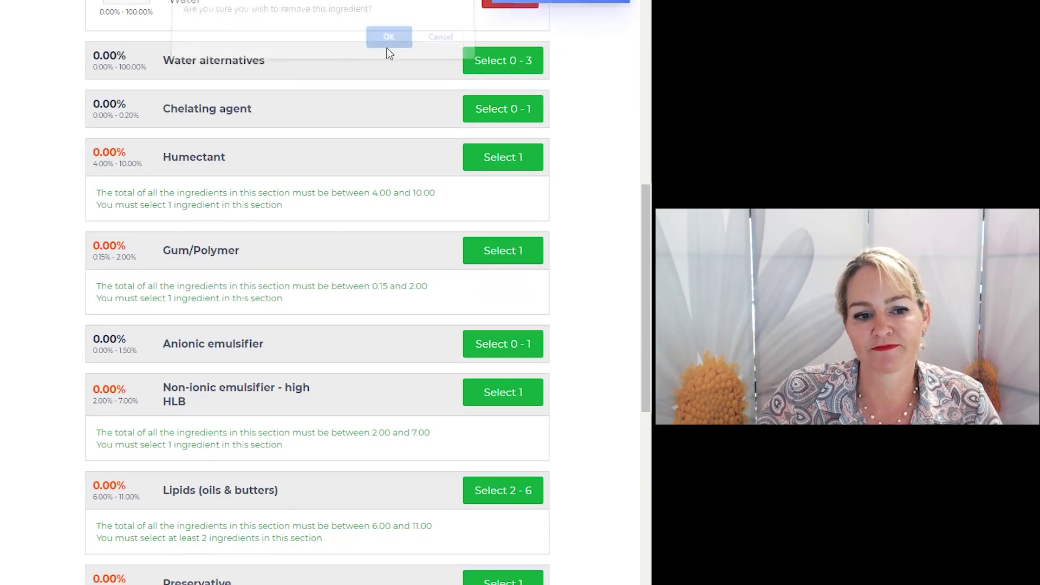
Add Optiphen ND as the formula's preservative and set its amount to 0.9%
{"action": "scroll", "coordinate": [328, 267], "scroll_direction": "down", "scroll_amount": 7}
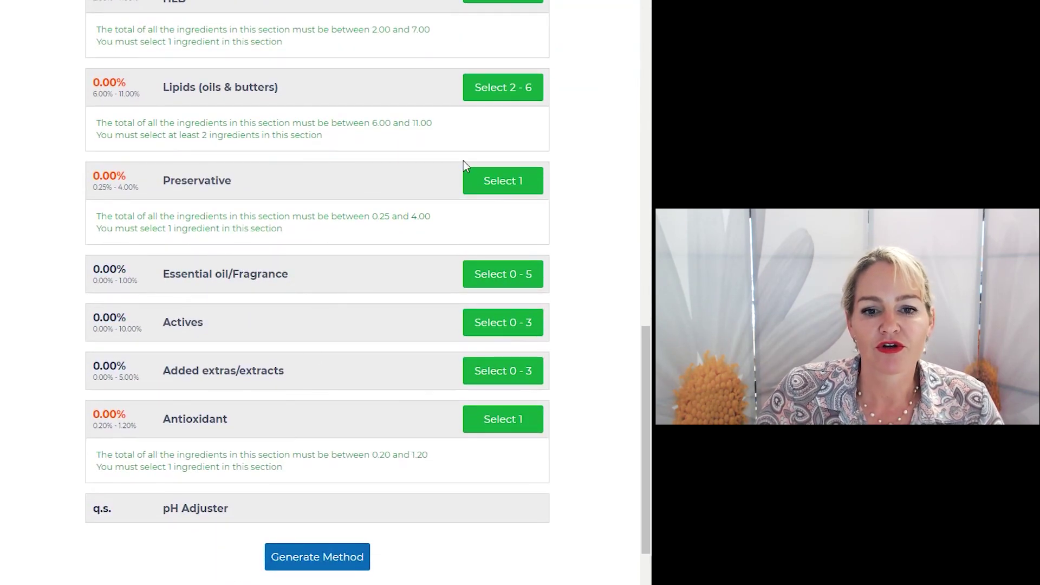
{"action": "left_click", "coordinate": [491, 181]}
{"action": "scroll", "coordinate": [333, 165], "scroll_direction": "down", "scroll_amount": 1}
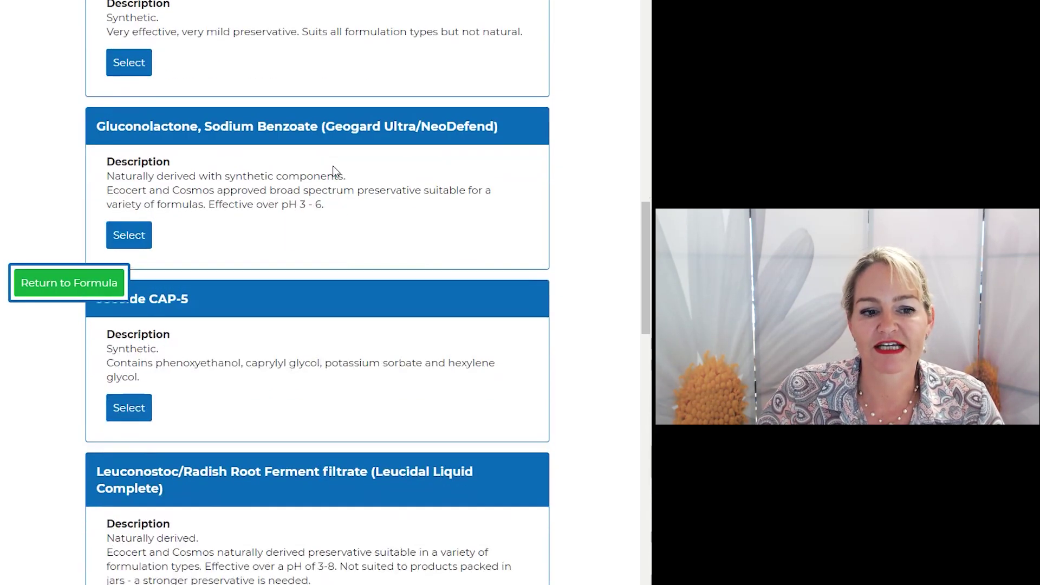
{"action": "scroll", "coordinate": [334, 169], "scroll_direction": "down", "scroll_amount": 14}
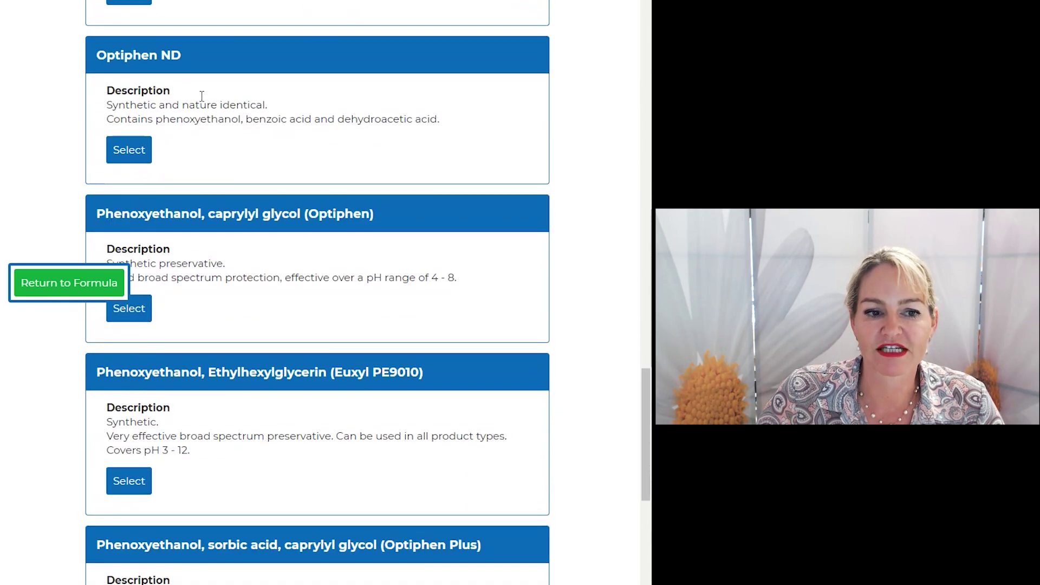
{"action": "left_click", "coordinate": [127, 154]}
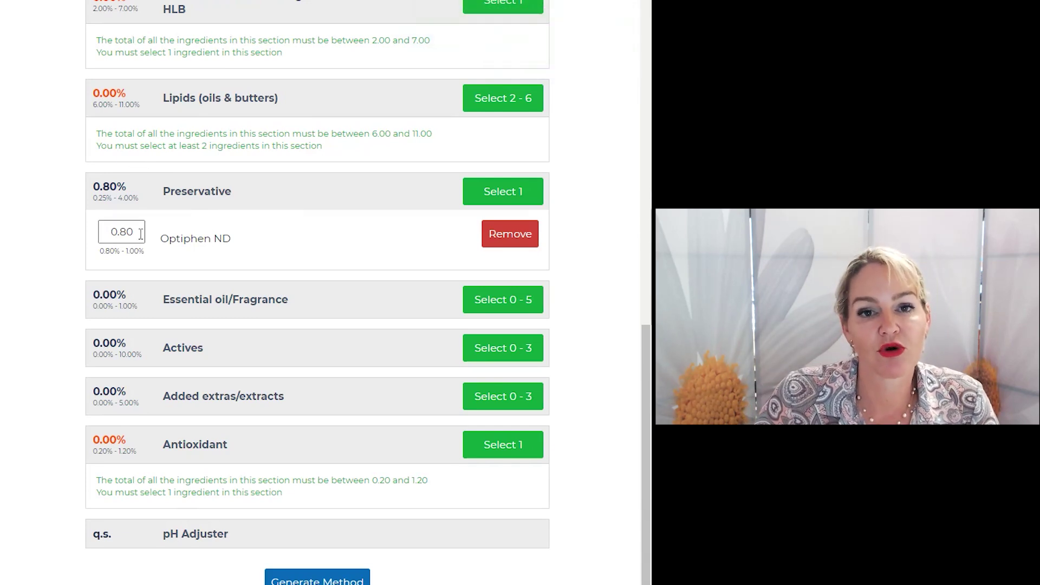
{"action": "left_click_drag", "start_coordinate": [141, 234], "coordinate": [123, 232]}
{"action": "type", "text": "9"}
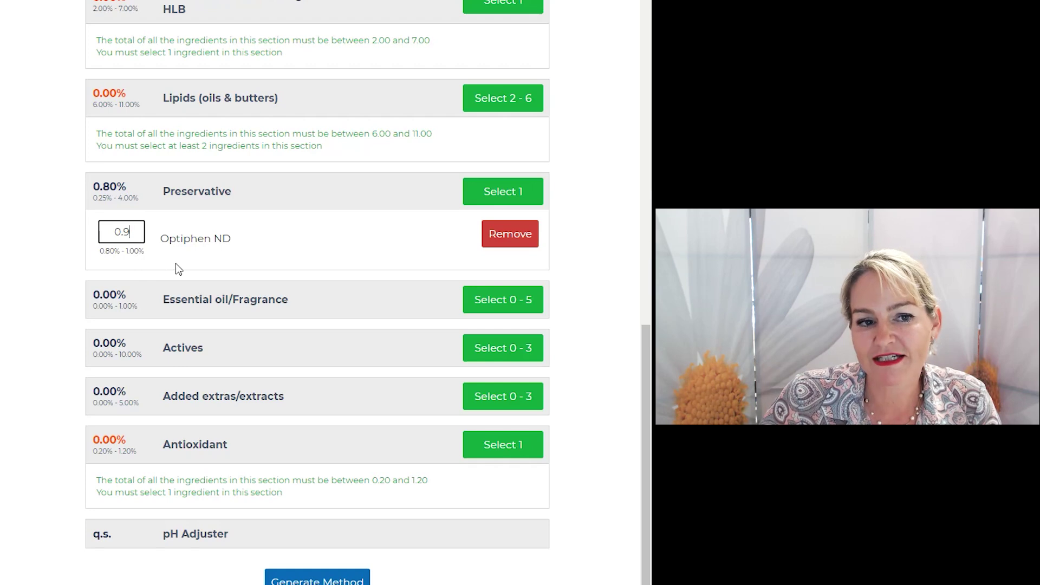
Review which gums are compatible with the chosen preservative and add Xanthan gum as the formula's gum/polymer
{"action": "scroll", "coordinate": [176, 265], "scroll_direction": "up", "scroll_amount": 6}
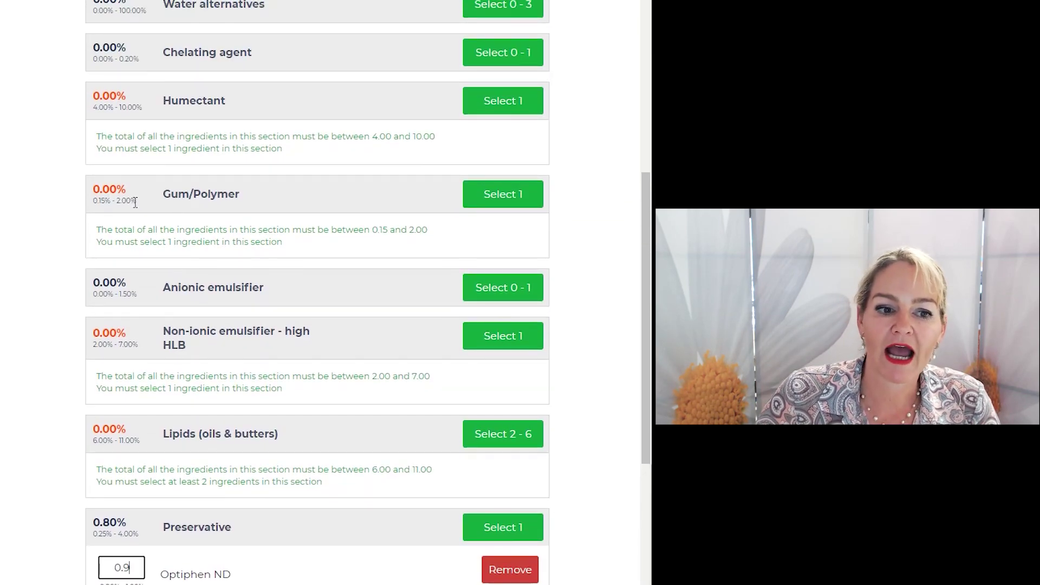
{"action": "left_click", "coordinate": [477, 195]}
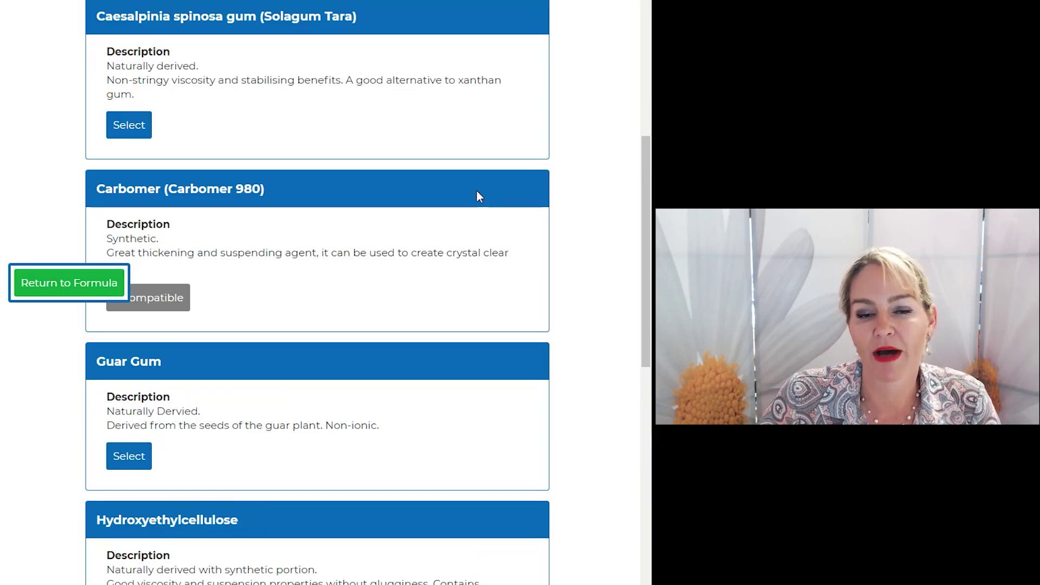
{"action": "scroll", "coordinate": [475, 190], "scroll_direction": "down", "scroll_amount": 1}
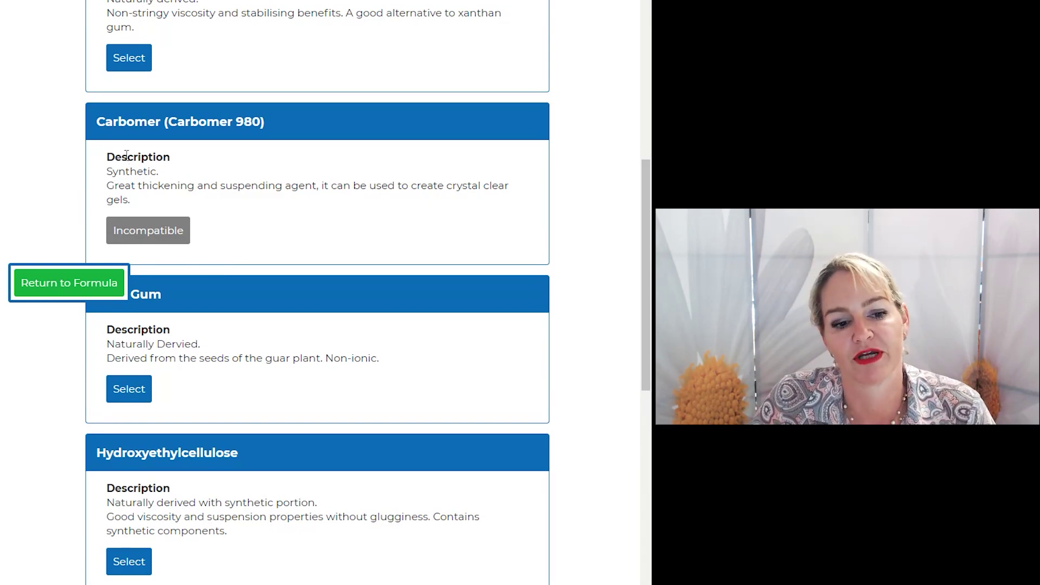
{"action": "scroll", "coordinate": [281, 189], "scroll_direction": "down", "scroll_amount": 7}
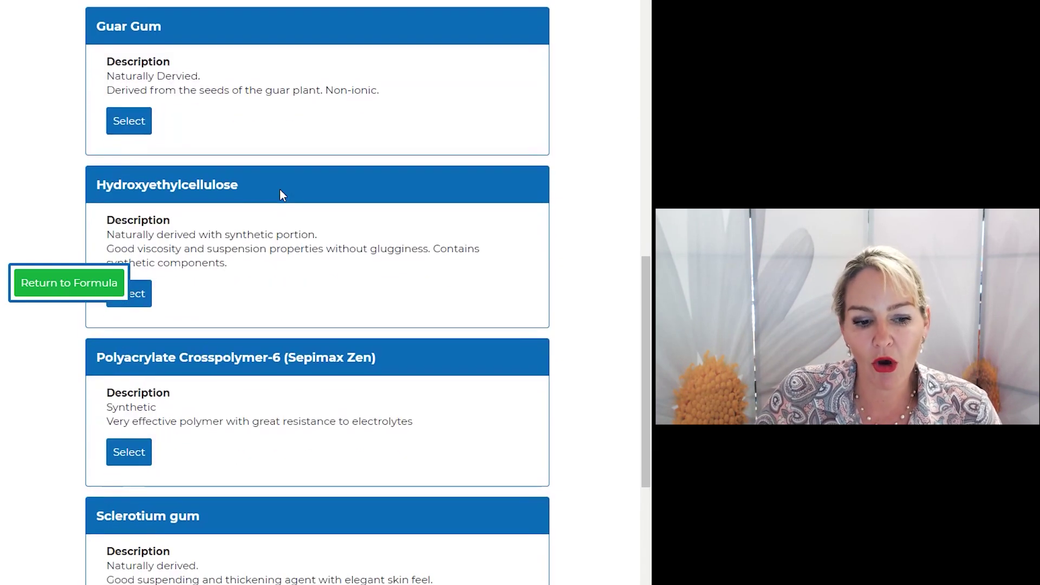
{"action": "scroll", "coordinate": [281, 193], "scroll_direction": "down", "scroll_amount": 4}
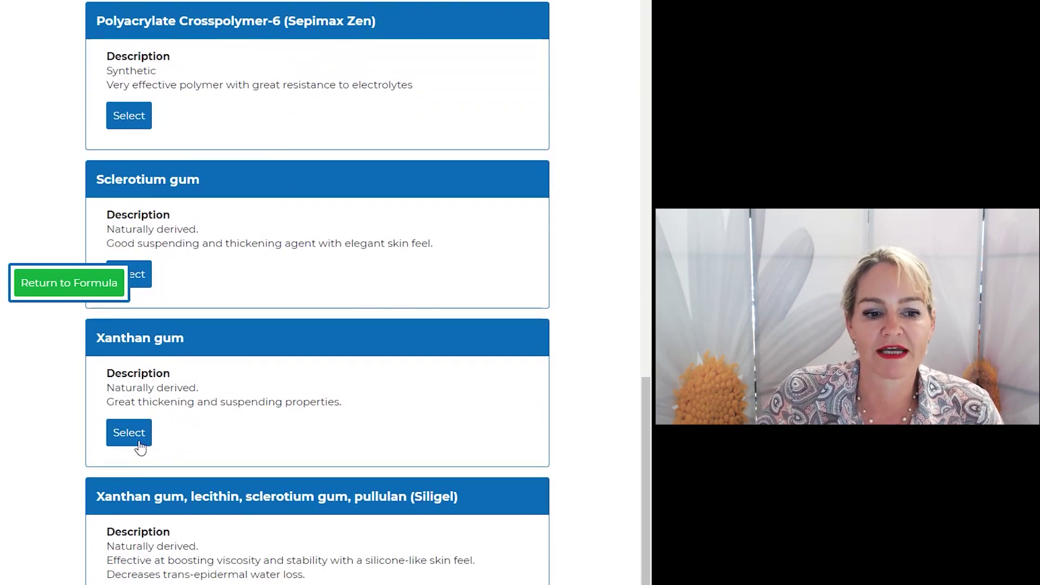
{"action": "left_click", "coordinate": [139, 444]}
Set the Xanthan gum amount in the Gum/Polymer section to 0.4%
{"action": "scroll", "coordinate": [245, 314], "scroll_direction": "up", "scroll_amount": 3}
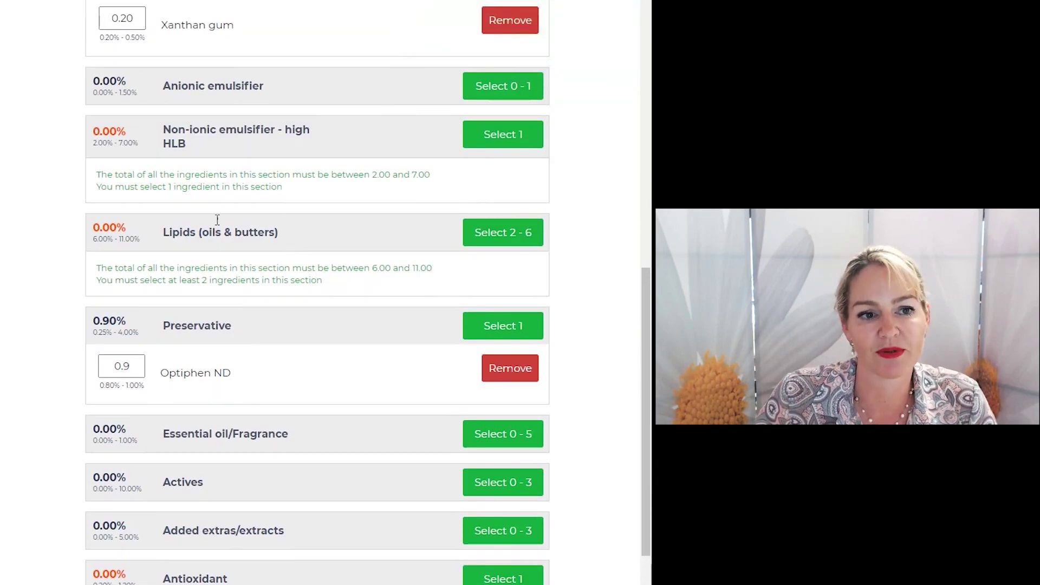
{"action": "left_click_drag", "start_coordinate": [134, 19], "coordinate": [123, 20]}
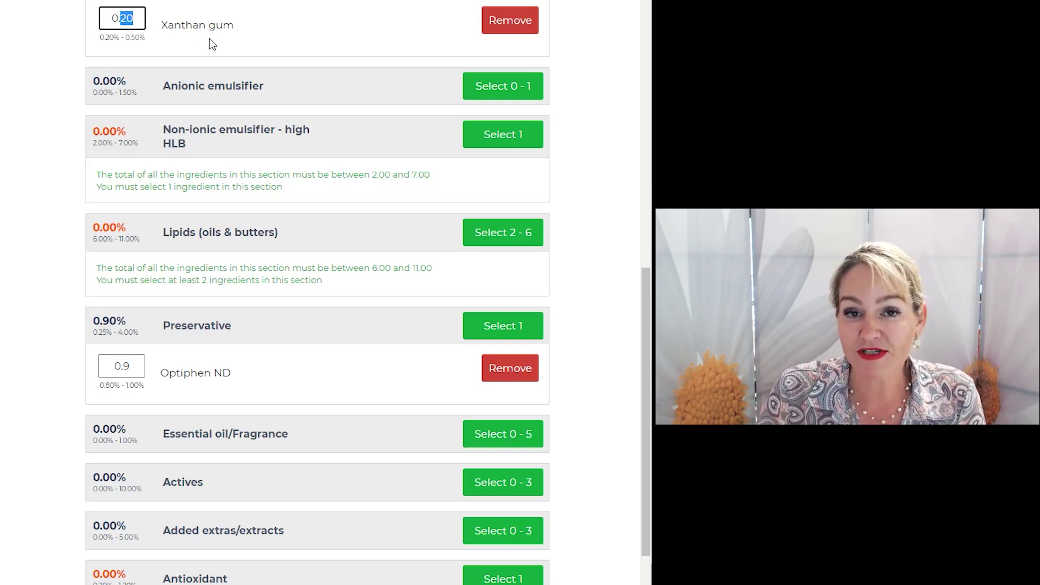
{"action": "type", "text": "0.4"}
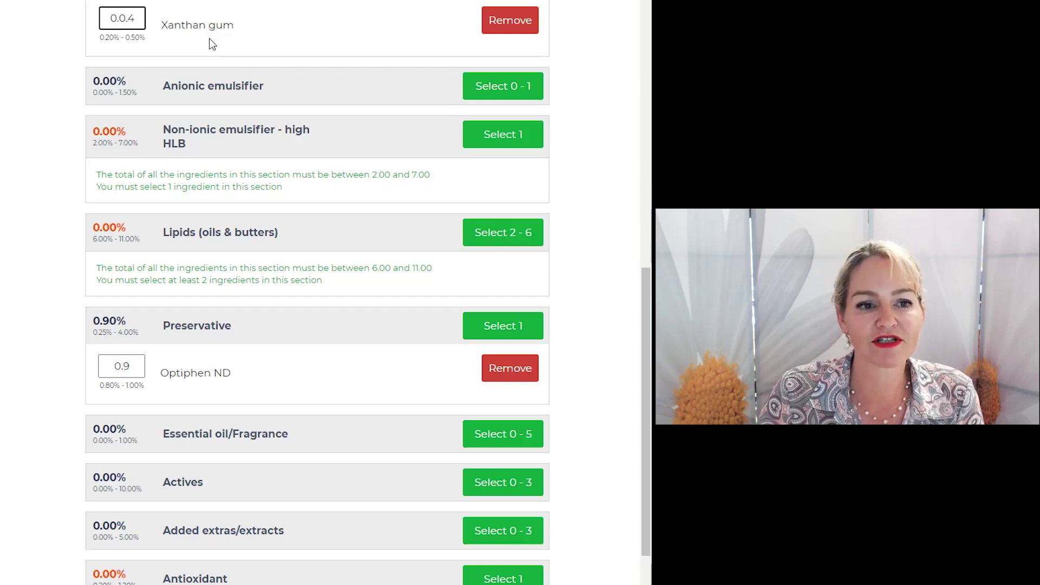
{"action": "key", "text": "BackSpace"}
{"action": "key", "text": "BackSpace"}
{"action": "key", "text": "BackSpace"}
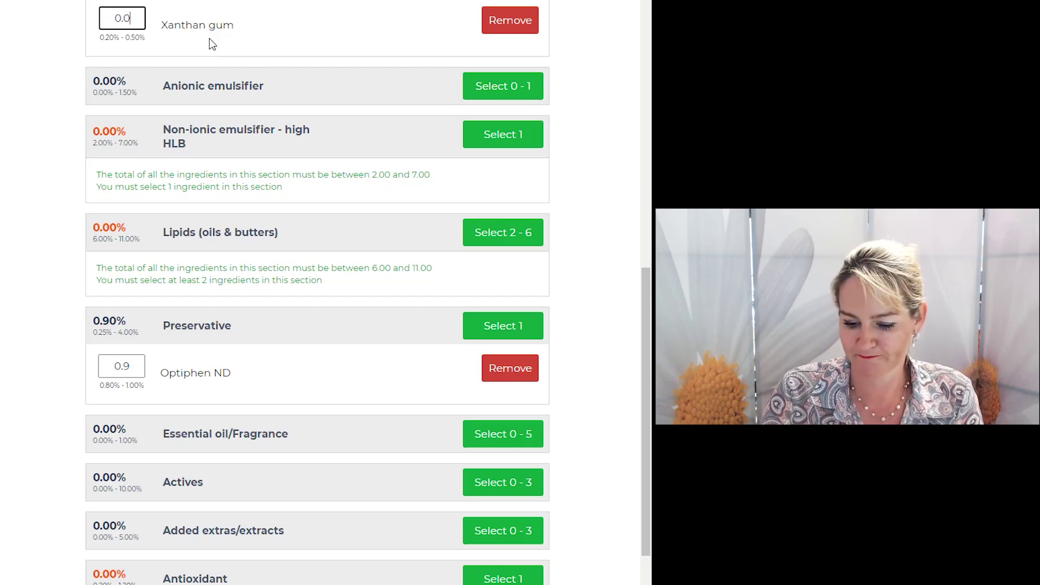
{"action": "type", "text": "4"}
{"action": "left_click", "coordinate": [210, 19]}
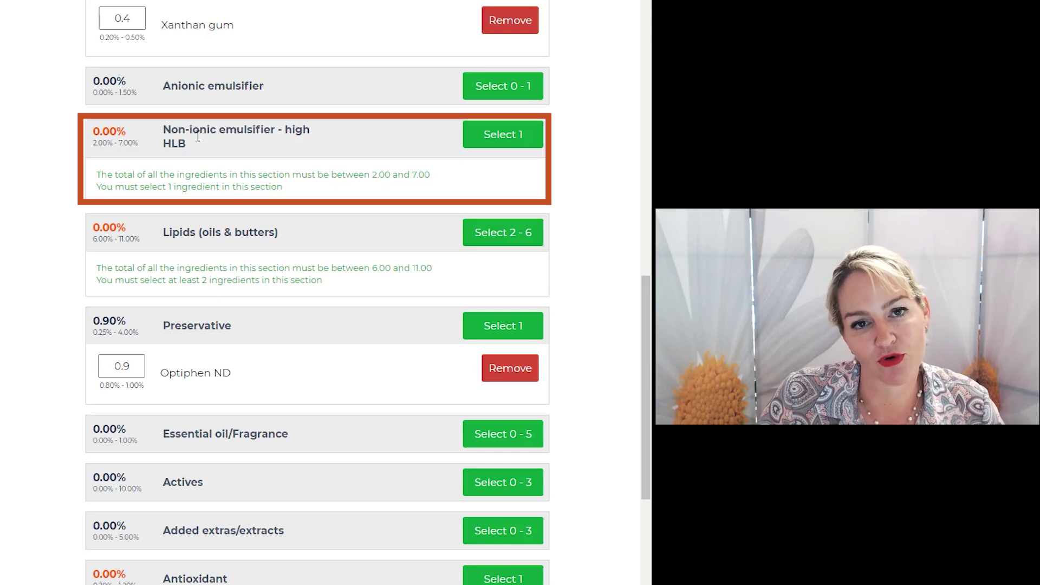
Review the high HLB non-ionic emulsifier options and add Cetearyl Alcohol, Cetearyl Glucoside (Montanov 68/Emulgade PL68/50/SugarMulse) to the formula
{"action": "left_click", "coordinate": [503, 135]}
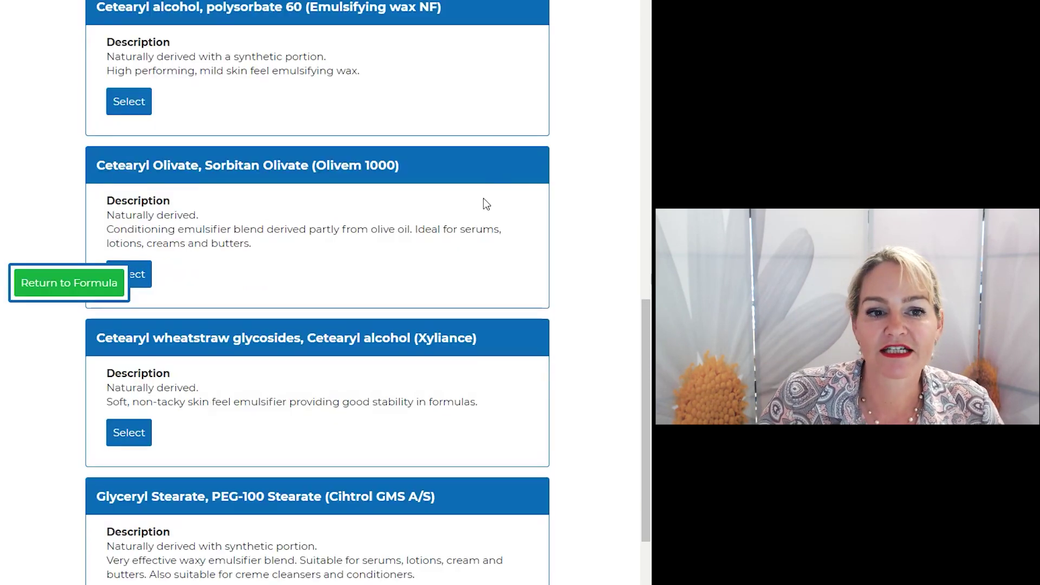
{"action": "scroll", "coordinate": [483, 199], "scroll_direction": "up", "scroll_amount": 5}
{"action": "scroll", "coordinate": [482, 200], "scroll_direction": "up", "scroll_amount": 7}
{"action": "scroll", "coordinate": [482, 201], "scroll_direction": "down", "scroll_amount": 5}
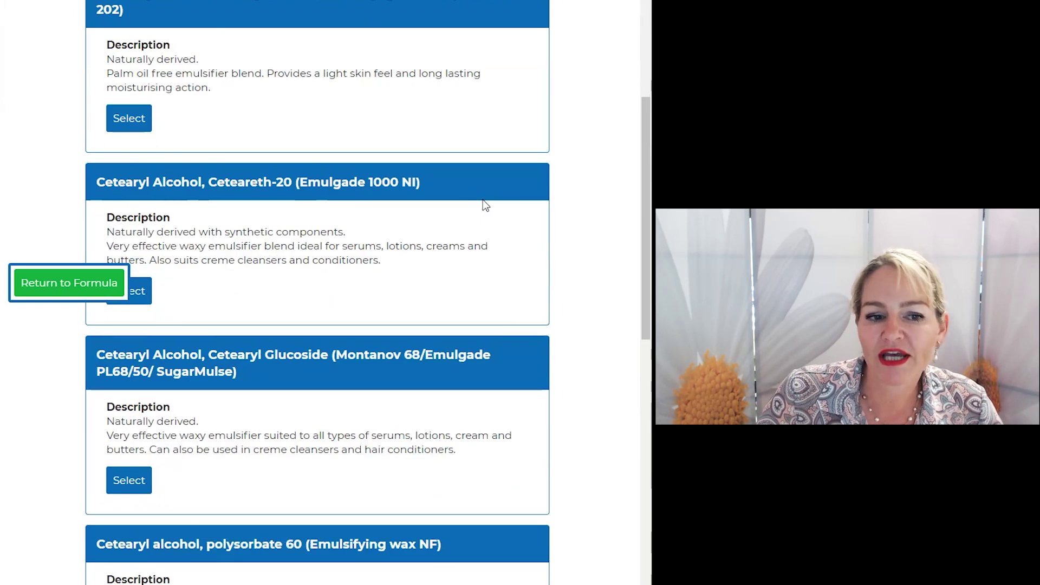
{"action": "scroll", "coordinate": [482, 199], "scroll_direction": "down", "scroll_amount": 5}
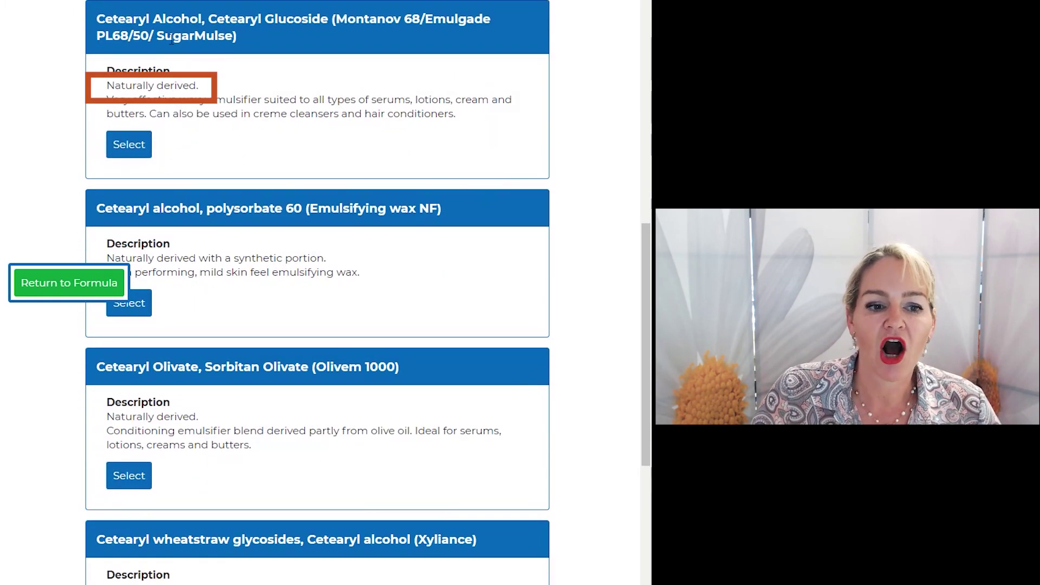
{"action": "scroll", "coordinate": [197, 157], "scroll_direction": "down", "scroll_amount": 2}
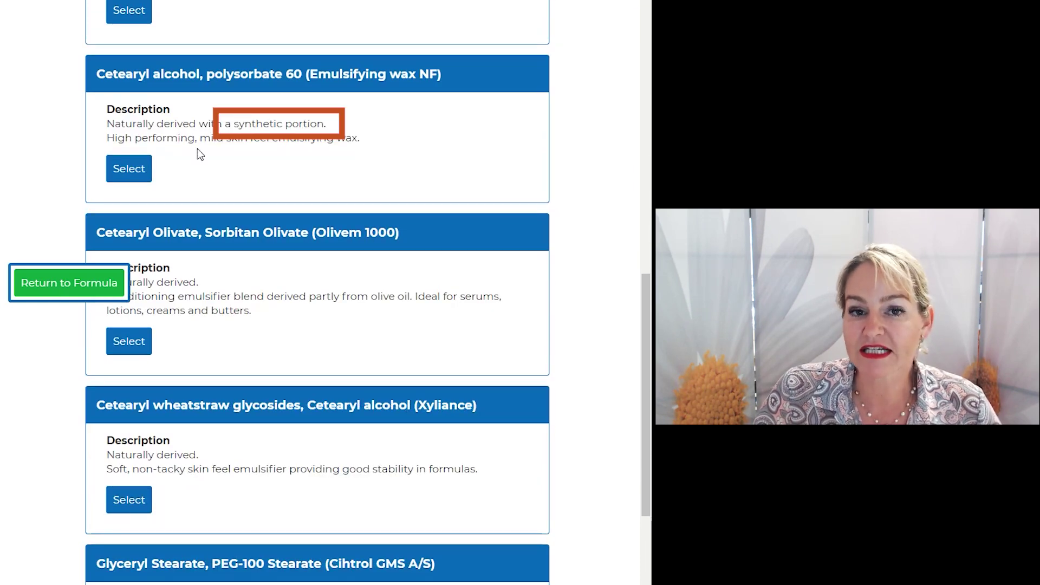
{"action": "scroll", "coordinate": [208, 157], "scroll_direction": "down", "scroll_amount": 3}
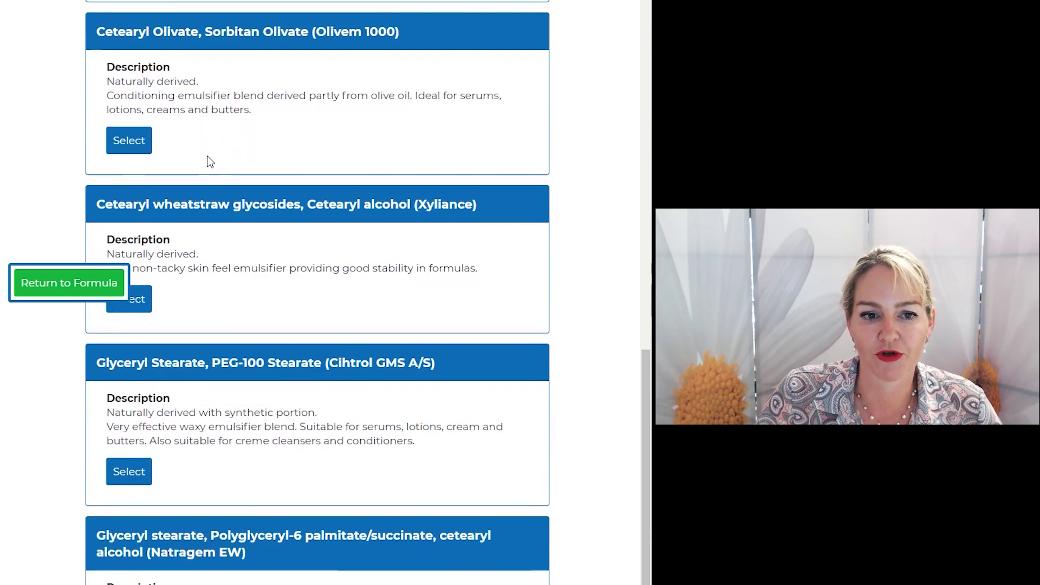
{"action": "scroll", "coordinate": [208, 161], "scroll_direction": "down", "scroll_amount": 1}
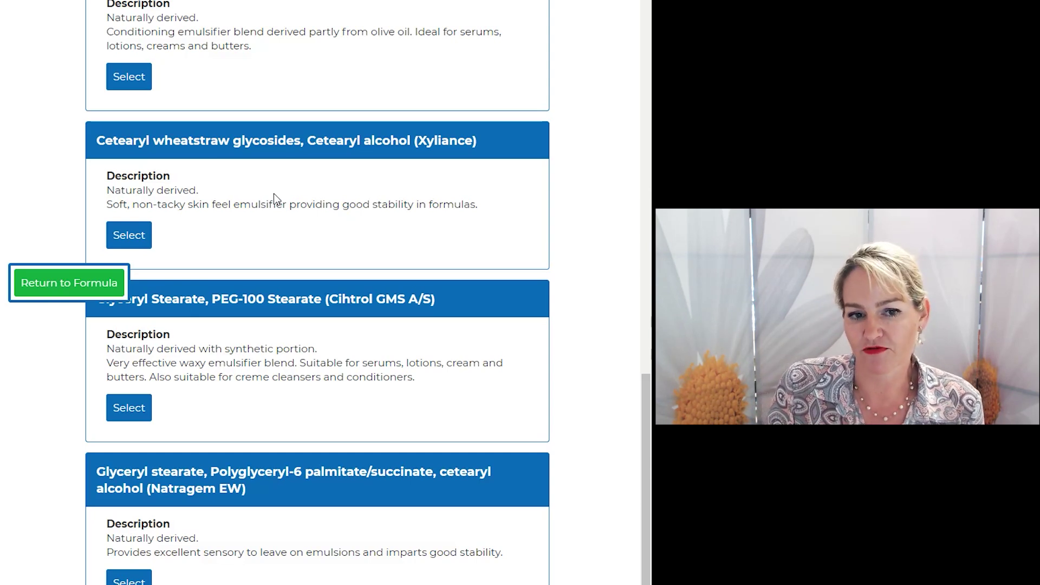
{"action": "scroll", "coordinate": [274, 193], "scroll_direction": "up", "scroll_amount": 9}
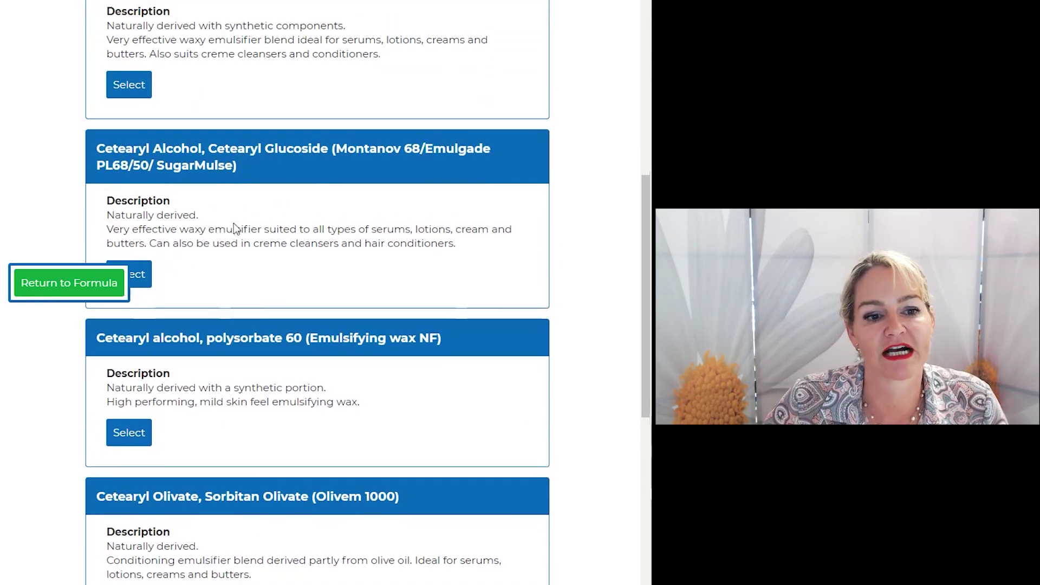
{"action": "scroll", "coordinate": [168, 173], "scroll_direction": "down", "scroll_amount": 2}
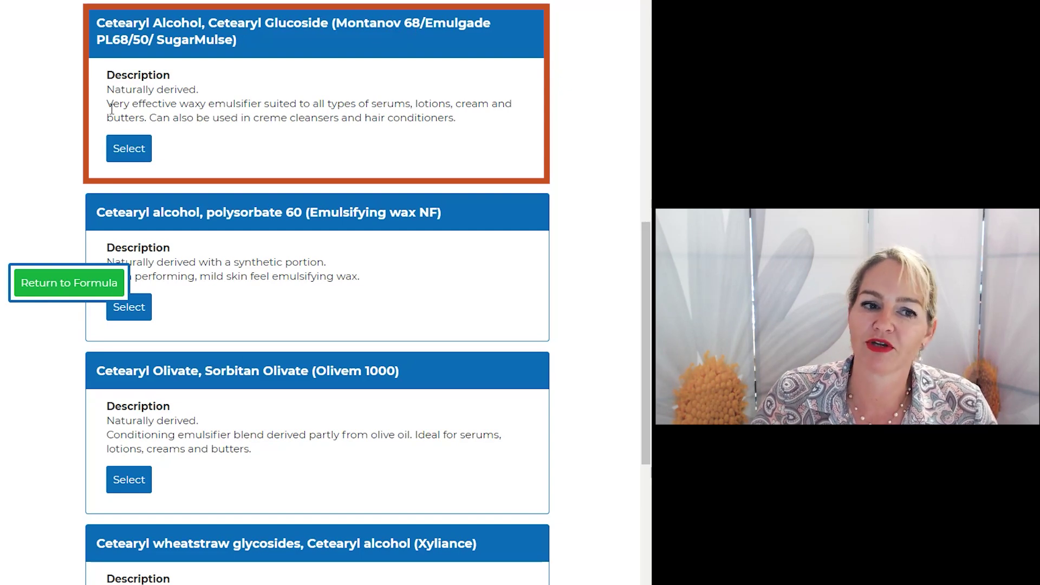
{"action": "left_click", "coordinate": [121, 161]}
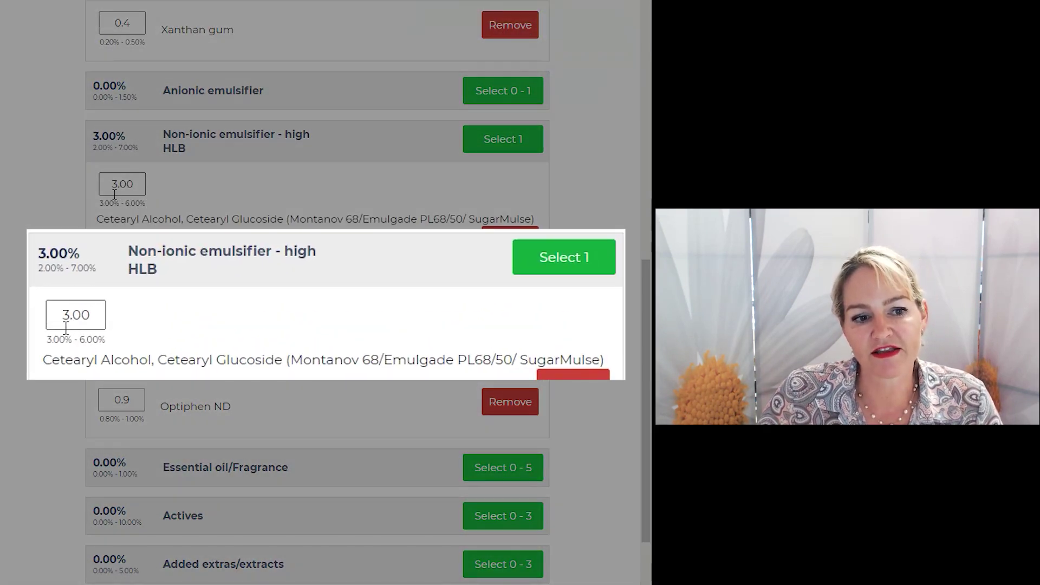
Set the Cetearyl Alcohol, Cetearyl Glucoside emulsifier's amount to 4.5%
{"action": "left_click_drag", "start_coordinate": [135, 184], "coordinate": [100, 169]}
{"action": "type", "text": "4.5"}
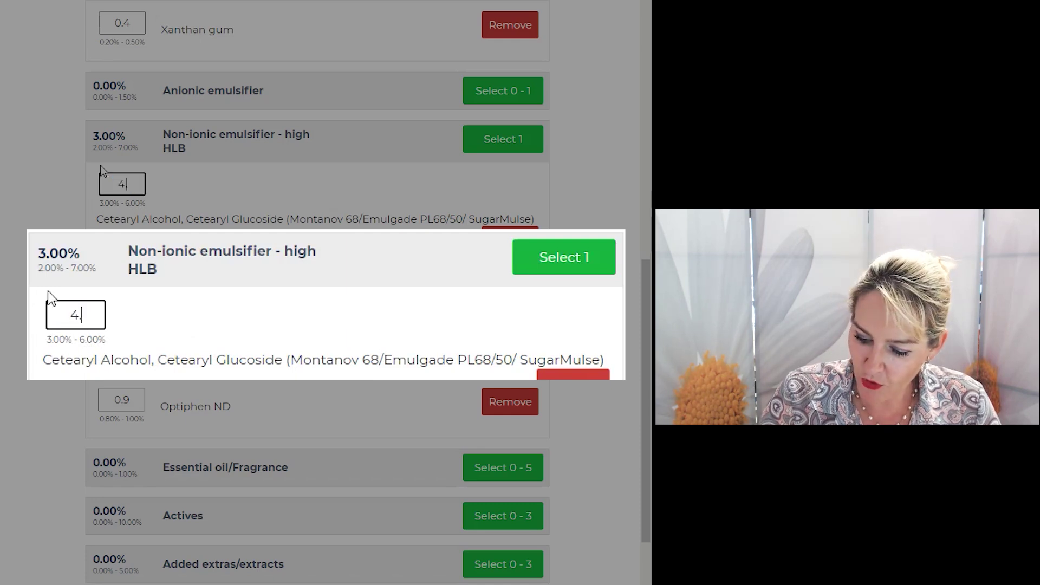
{"action": "left_click", "coordinate": [227, 196]}
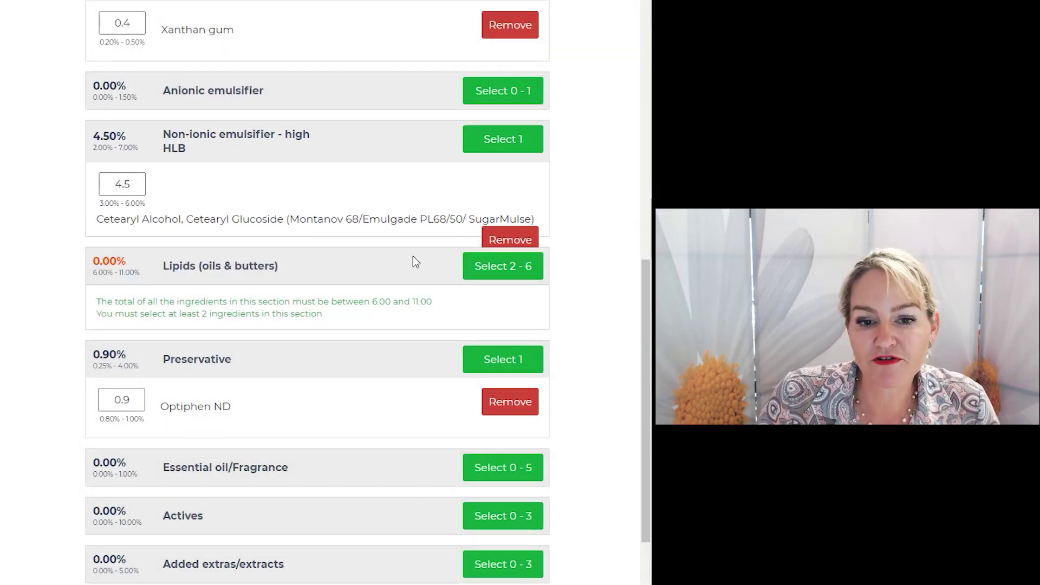
Remove Cetearyl Alcohol, Cetearyl Glucoside from the high HLB non-ionic emulsifier section of the formula
{"action": "left_click", "coordinate": [509, 240]}
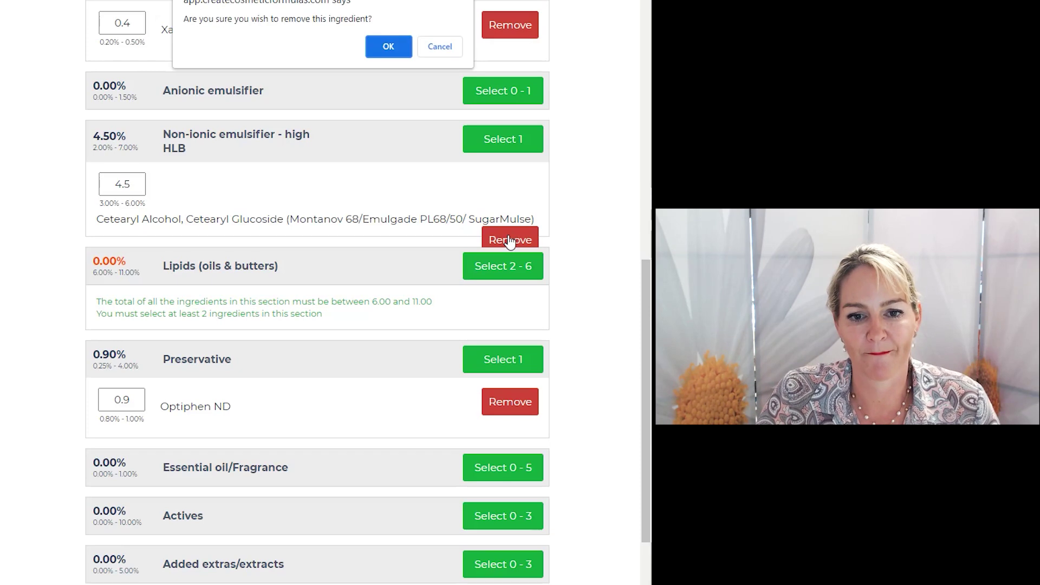
{"action": "left_click", "coordinate": [390, 47]}
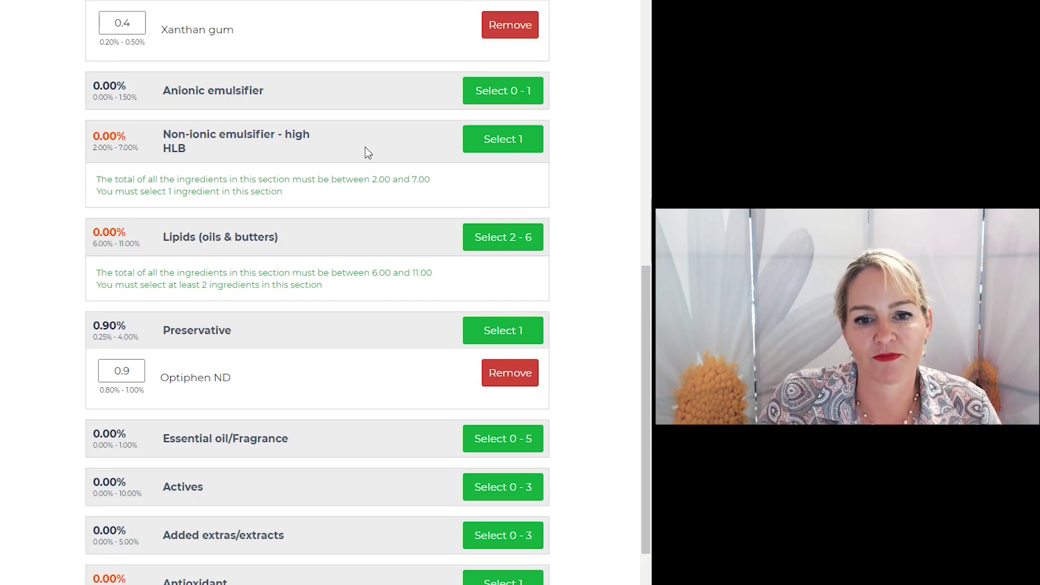
Add Cetearyl wheatstraw glycosides, Cetearyl alcohol (Xyliance) as the high HLB non-ionic emulsifier and set its amount to 3.75%
{"action": "left_click", "coordinate": [466, 146]}
{"action": "scroll", "coordinate": [281, 305], "scroll_direction": "down", "scroll_amount": 2}
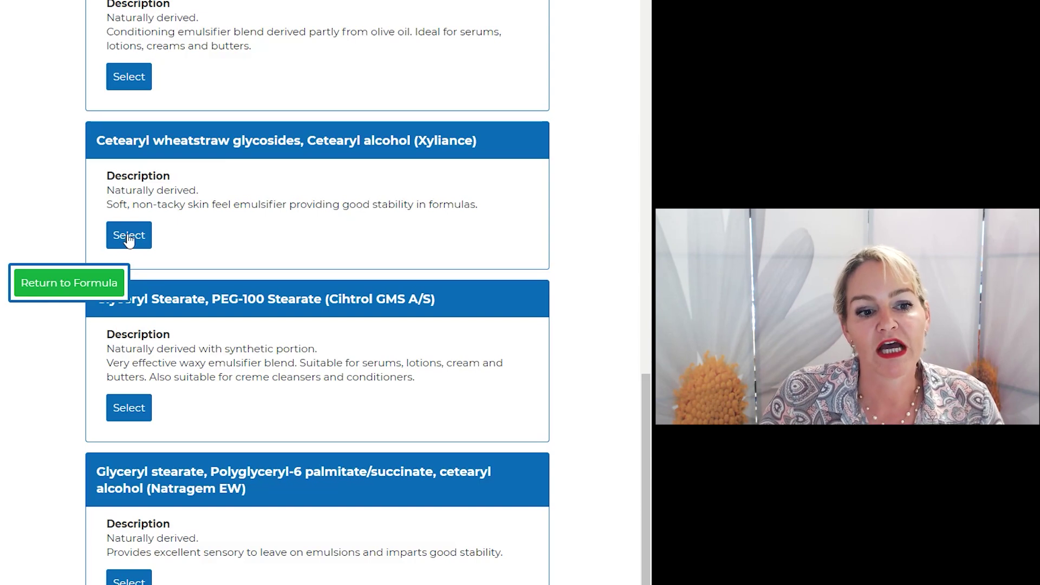
{"action": "left_click", "coordinate": [132, 238]}
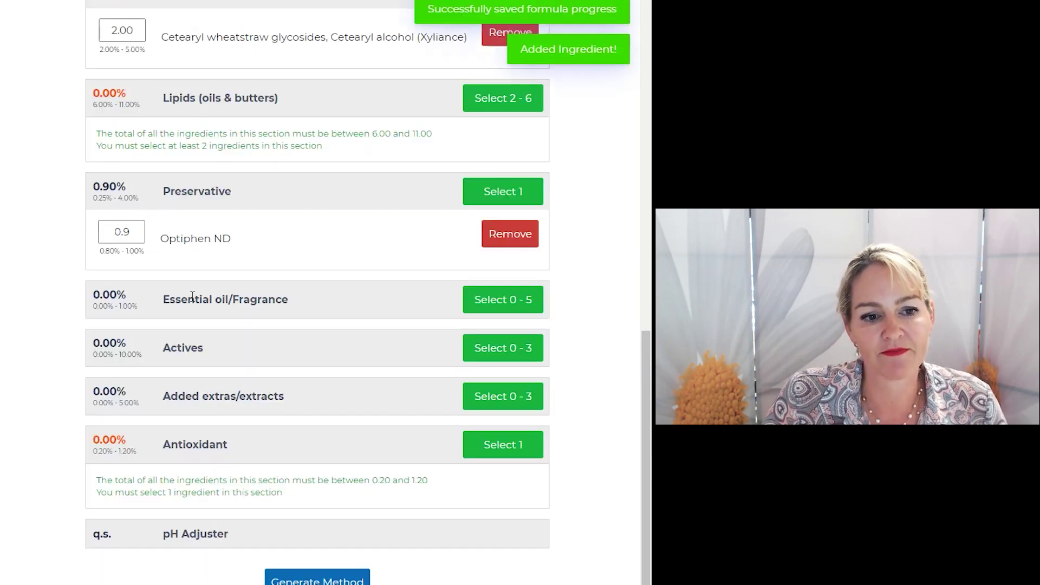
{"action": "scroll", "coordinate": [161, 157], "scroll_direction": "up", "scroll_amount": 2}
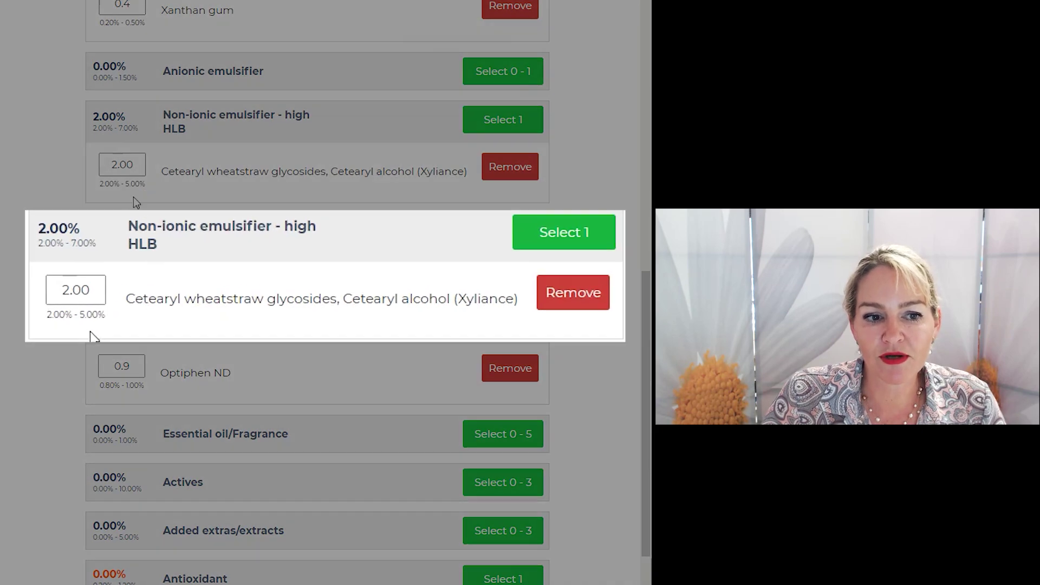
{"action": "double_click", "coordinate": [121, 165]}
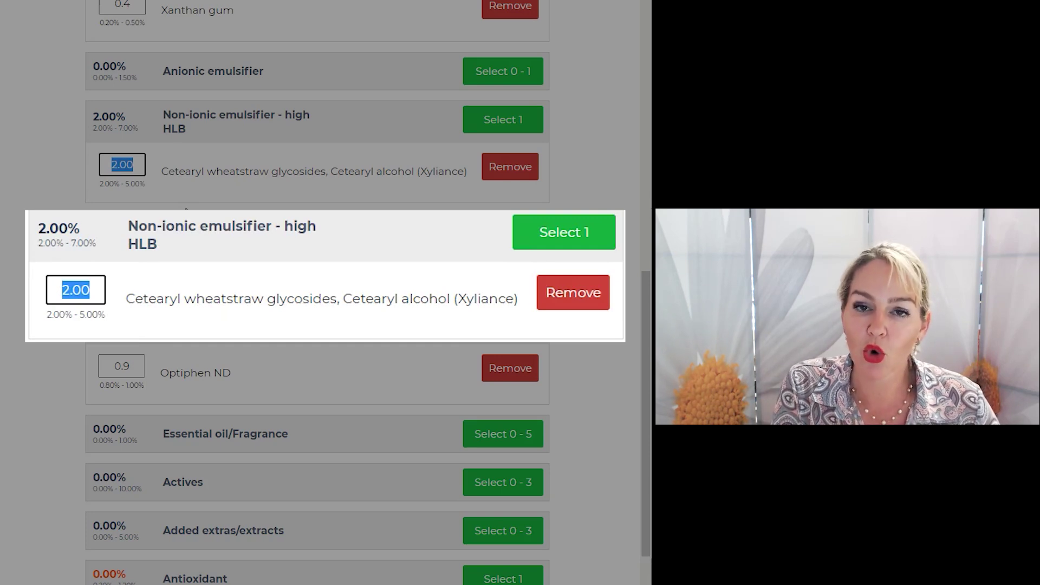
{"action": "type", "text": "3"}
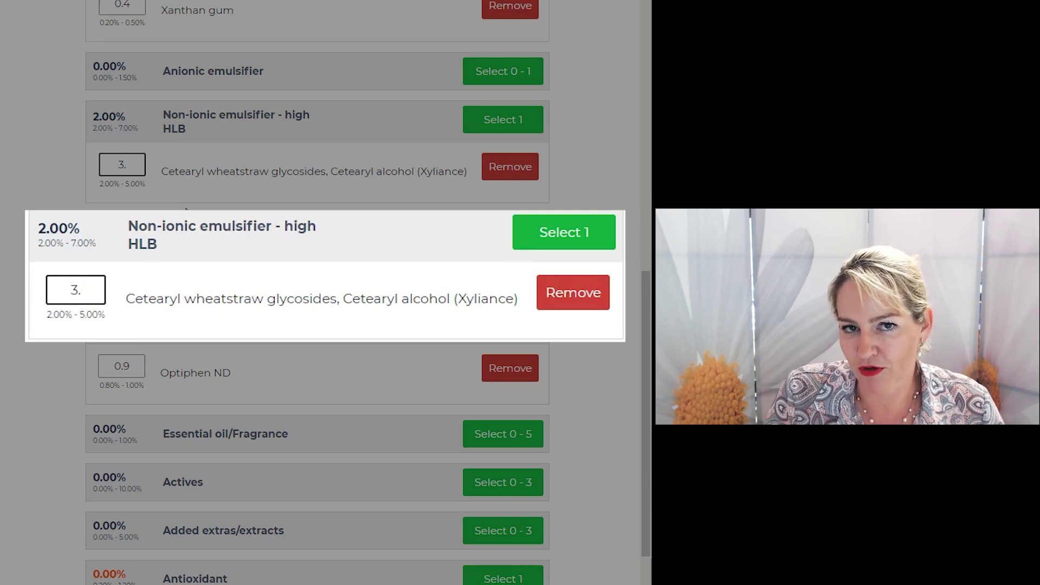
{"action": "type", "text": ".75"}
{"action": "left_click", "coordinate": [209, 174]}
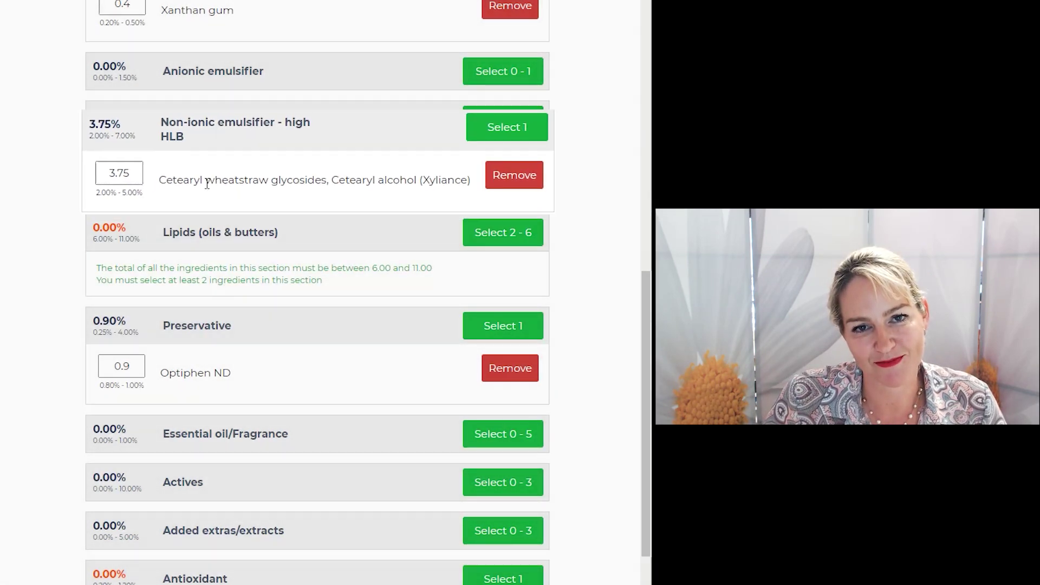
{"action": "scroll", "coordinate": [337, 133], "scroll_direction": "up", "scroll_amount": 1}
{"action": "scroll", "coordinate": [338, 133], "scroll_direction": "up", "scroll_amount": 4}
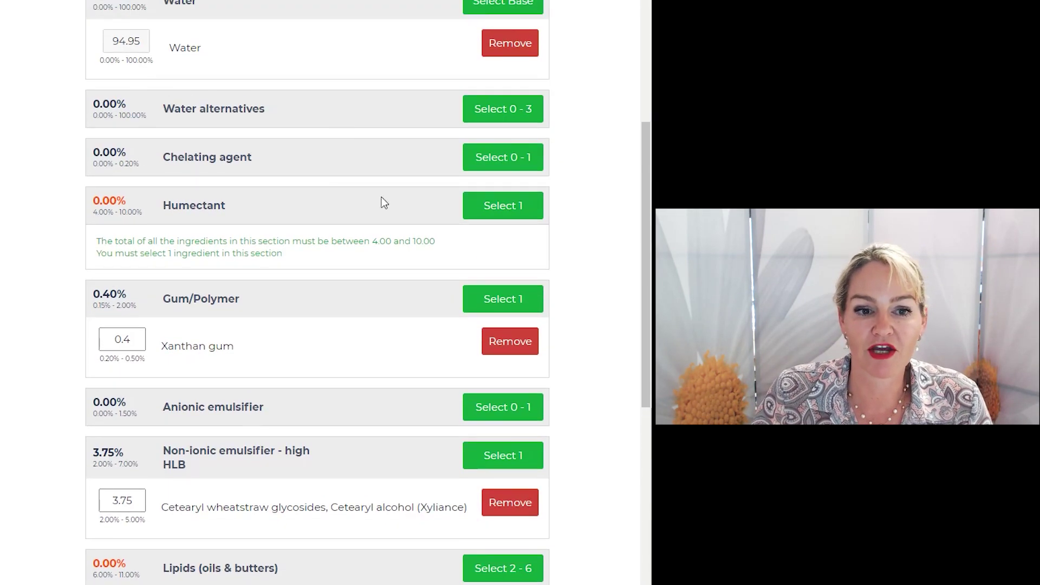
Add Glycerin as the humectant and set its amount to 6%
{"action": "left_click", "coordinate": [510, 209]}
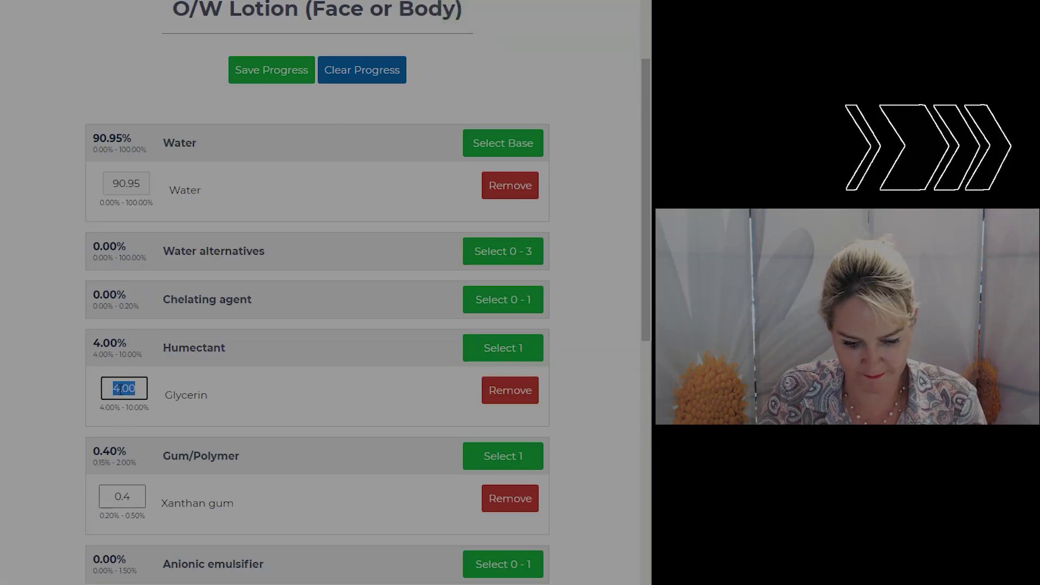
Select Buriti oil, Caprylic/Capric Triglycerides (Myritol 318) and Coconut oil as the formula's lipids
{"action": "scroll", "coordinate": [317, 325], "scroll_direction": "down", "scroll_amount": 4}
{"action": "left_click", "coordinate": [489, 490]}
{"action": "scroll", "coordinate": [317, 325], "scroll_direction": "down", "scroll_amount": 10}
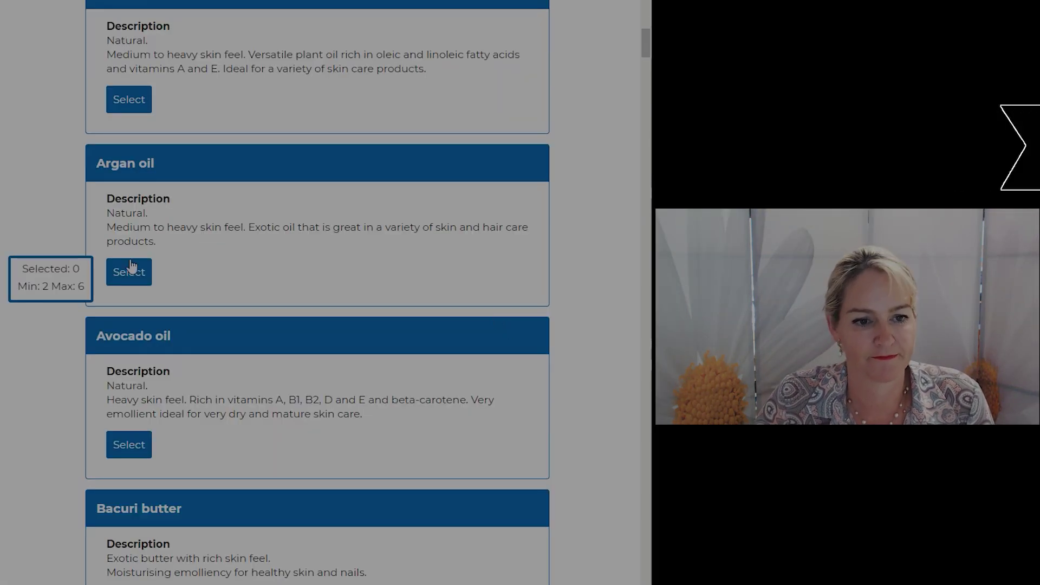
{"action": "left_click", "coordinate": [127, 538]}
{"action": "scroll", "coordinate": [175, 401], "scroll_direction": "down", "scroll_amount": 8}
{"action": "scroll", "coordinate": [175, 402], "scroll_direction": "down", "scroll_amount": 5}
{"action": "left_click", "coordinate": [135, 462]}
{"action": "scroll", "coordinate": [186, 474], "scroll_direction": "down", "scroll_amount": 5}
{"action": "left_click", "coordinate": [135, 534]}
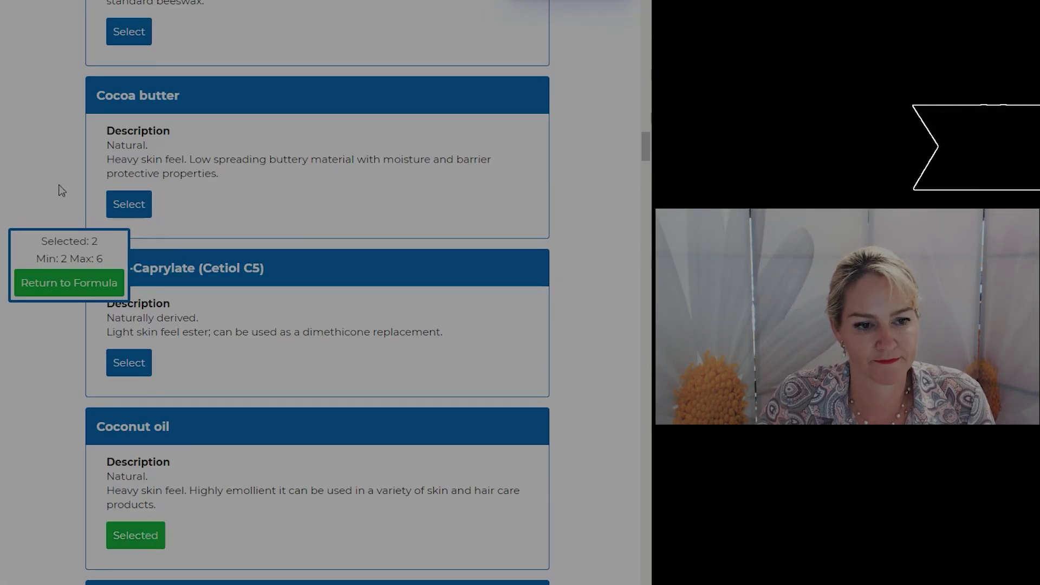
{"action": "left_click", "coordinate": [70, 281]}
Set the lipid amounts to 1% Buriti oil, 8% Caprylic/Capric Triglycerides (Myritol 318) and 2% Coconut oil
{"action": "scroll", "coordinate": [271, 325], "scroll_direction": "down", "scroll_amount": 3}
{"action": "left_click", "coordinate": [123, 239]}
{"action": "type", "text": "10"}
{"action": "key", "text": "Delete"}
{"action": "key", "text": "Tab"}
{"action": "type", "text": "8"}
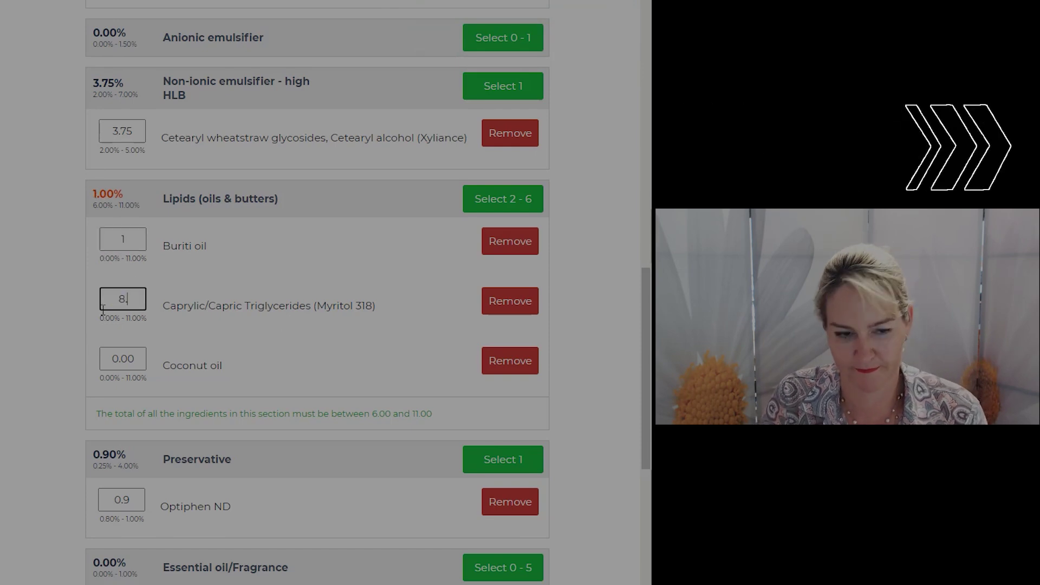
{"action": "key", "text": "Tab"}
{"action": "type", "text": "2"}
Add Tocopherol - d-alpha 50% as the antioxidant and set its amount to 0.6%
{"action": "scroll", "coordinate": [296, 331], "scroll_direction": "down", "scroll_amount": 6}
{"action": "left_click", "coordinate": [493, 344]}
{"action": "double_click", "coordinate": [122, 384]}
{"action": "type", "text": "0.6"}
Check the chosen ingredients and percentages, and generate the method for the lotion formula
{"action": "scroll", "coordinate": [342, 385], "scroll_direction": "up", "scroll_amount": 15}
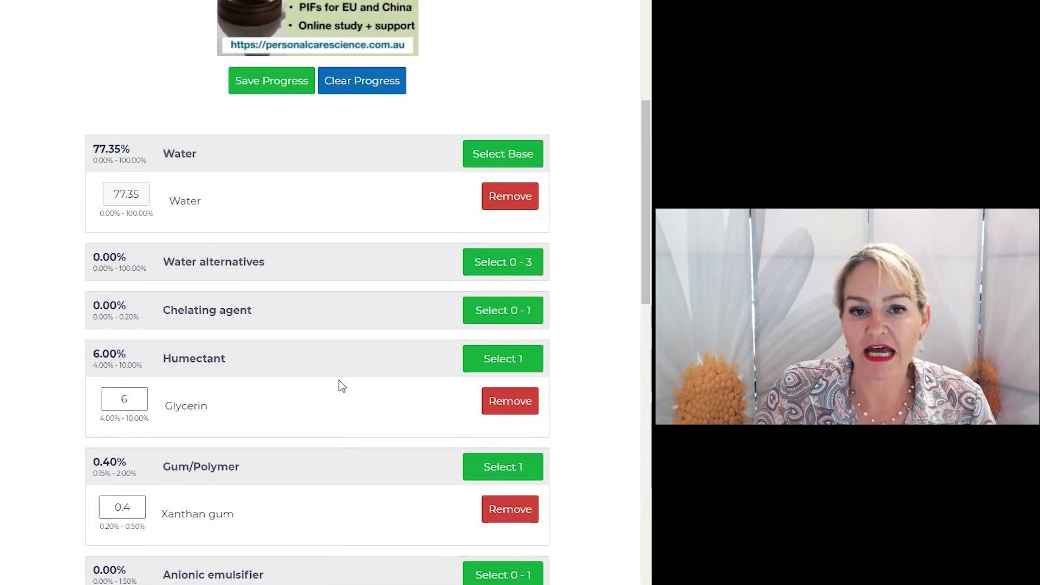
{"action": "scroll", "coordinate": [290, 375], "scroll_direction": "down", "scroll_amount": 4}
{"action": "scroll", "coordinate": [132, 215], "scroll_direction": "down", "scroll_amount": 12}
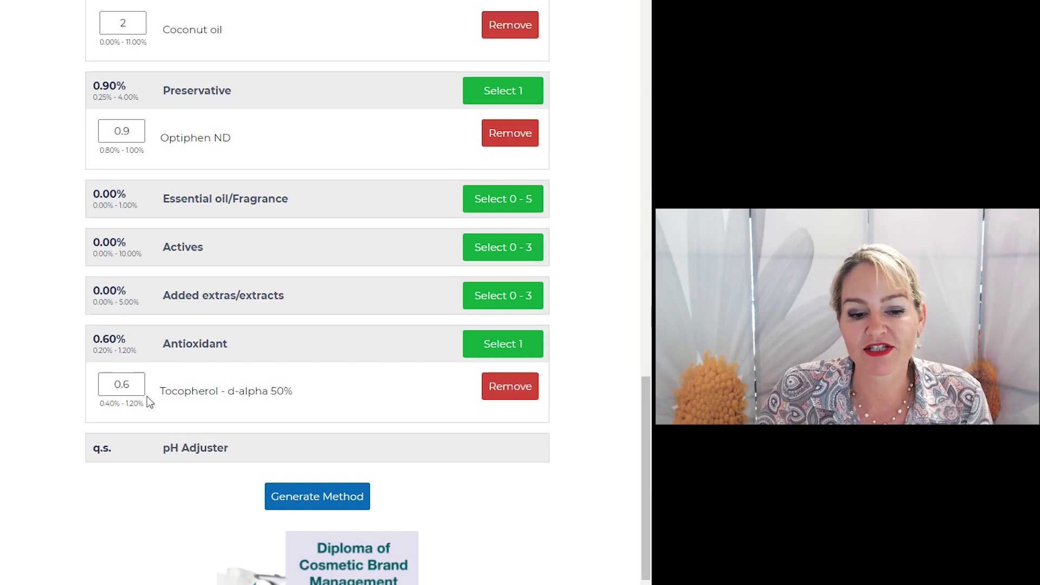
{"action": "left_click", "coordinate": [340, 505]}
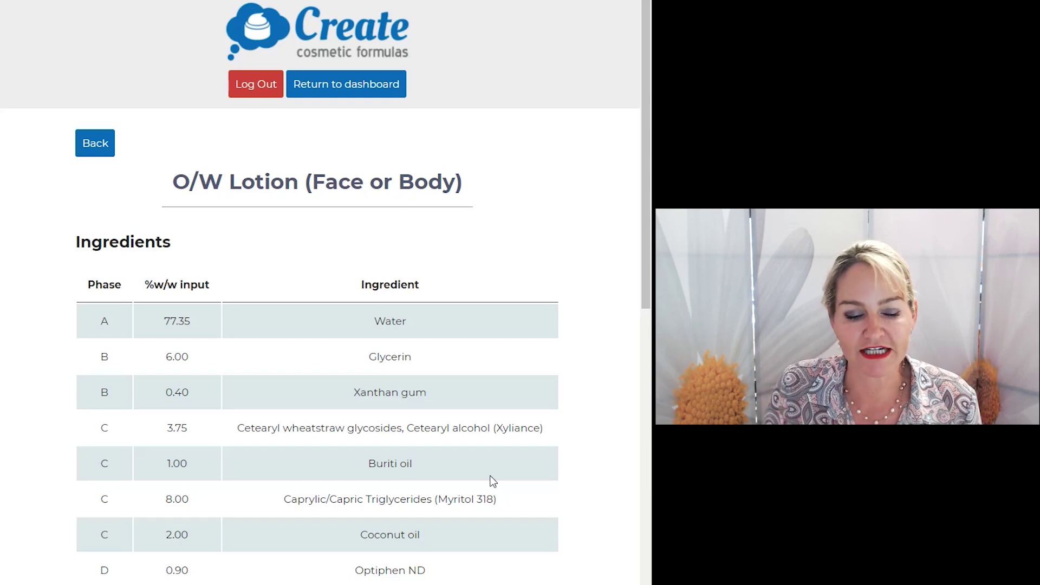
Examine the ingredient table's phases and percentages and compare them with the generated manufacturing method
{"action": "scroll", "coordinate": [478, 473], "scroll_direction": "down", "scroll_amount": 2}
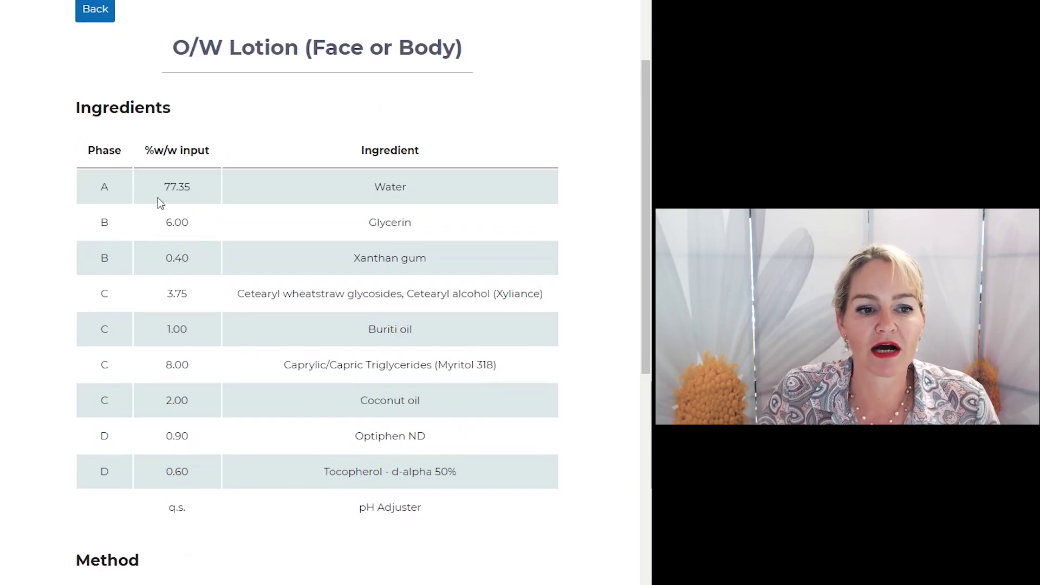
{"action": "scroll", "coordinate": [301, 425], "scroll_direction": "down", "scroll_amount": 3}
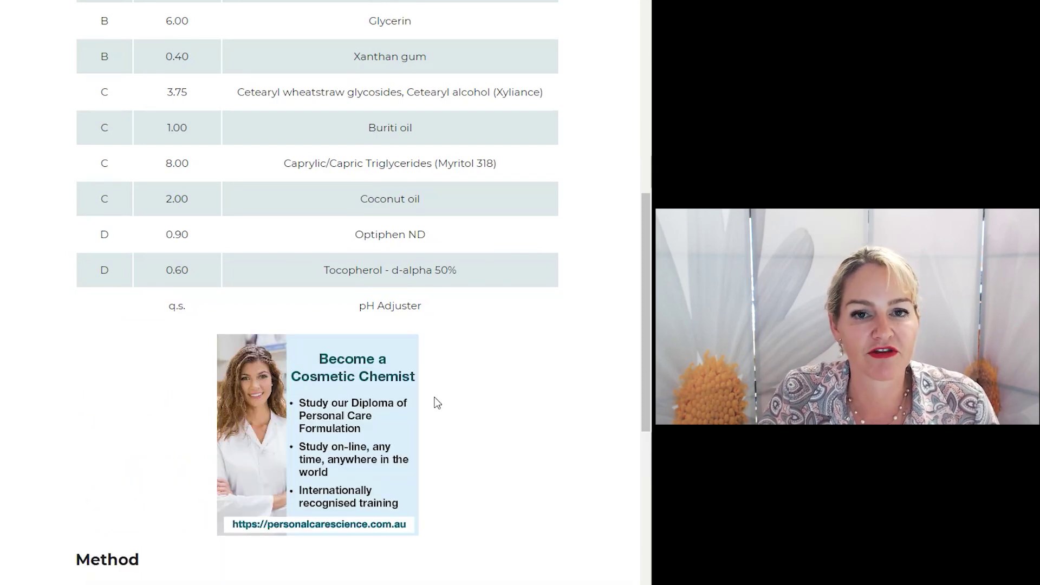
{"action": "scroll", "coordinate": [534, 418], "scroll_direction": "down", "scroll_amount": 5}
{"action": "scroll", "coordinate": [536, 416], "scroll_direction": "down", "scroll_amount": 2}
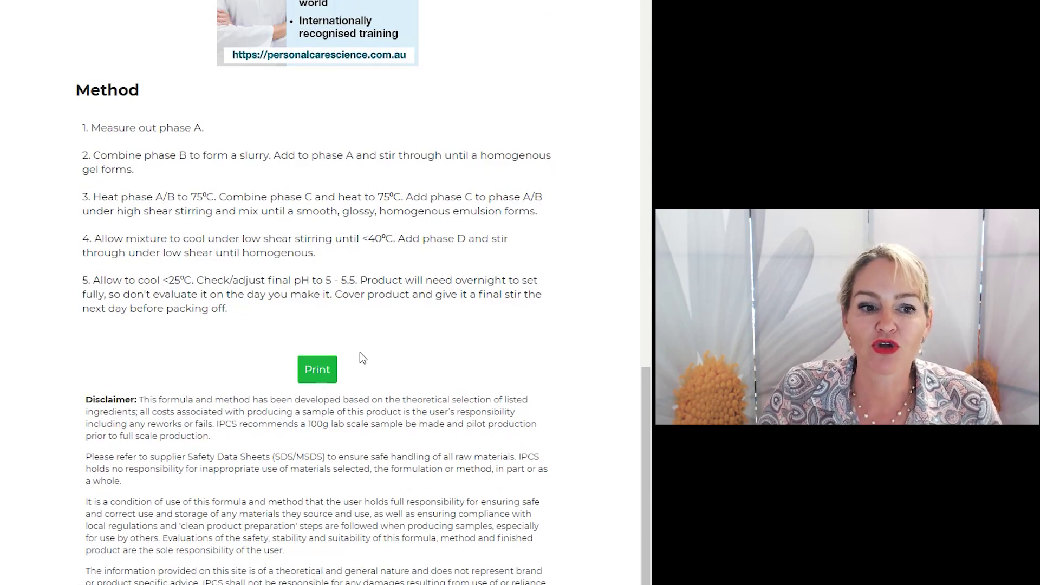
{"action": "scroll", "coordinate": [360, 352], "scroll_direction": "up", "scroll_amount": 11}
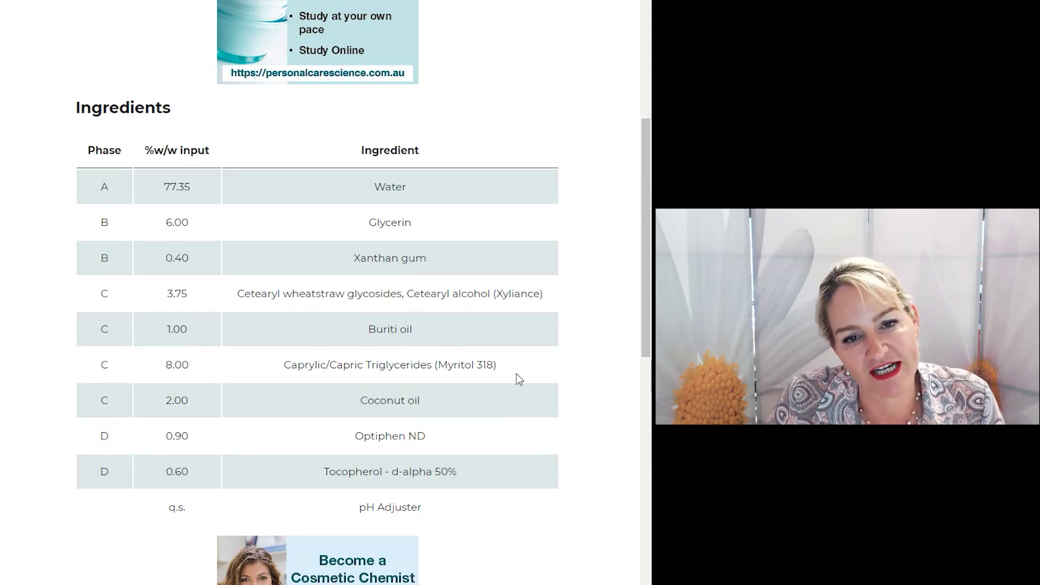
{"action": "scroll", "coordinate": [519, 373], "scroll_direction": "down", "scroll_amount": 10}
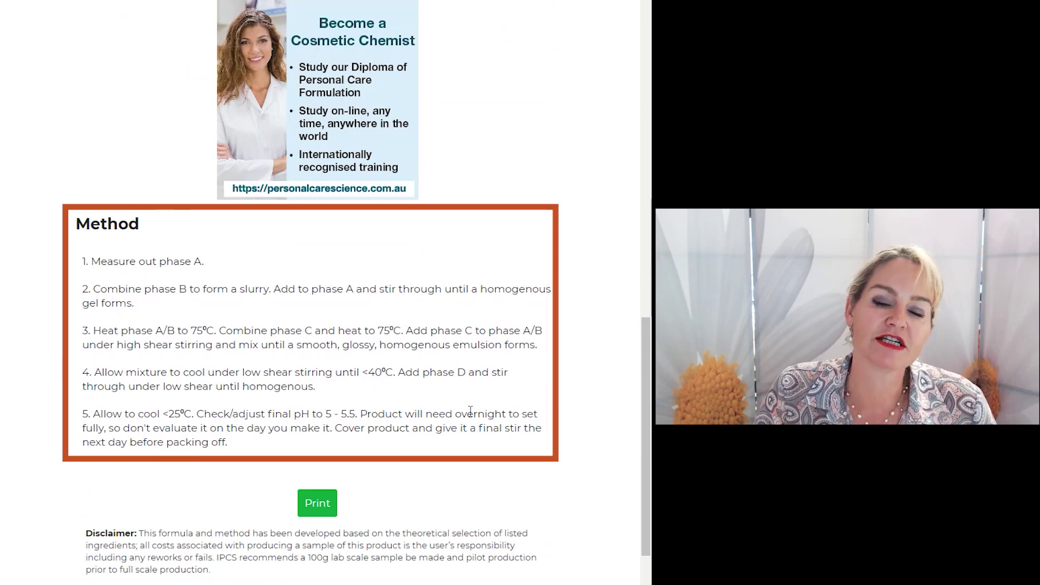
{"action": "scroll", "coordinate": [464, 319], "scroll_direction": "up", "scroll_amount": 10}
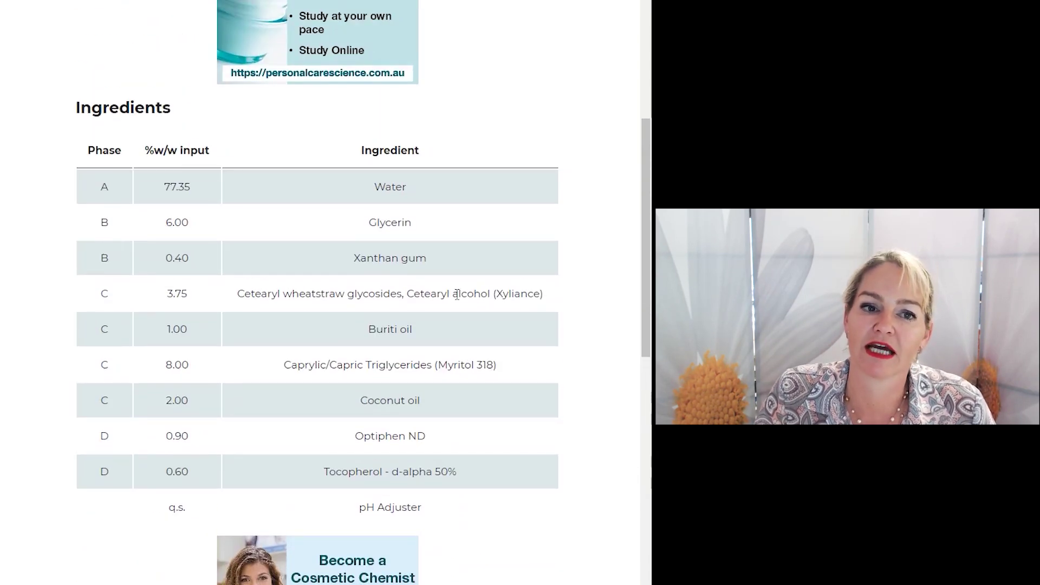
{"action": "scroll", "coordinate": [457, 294], "scroll_direction": "down", "scroll_amount": 1}
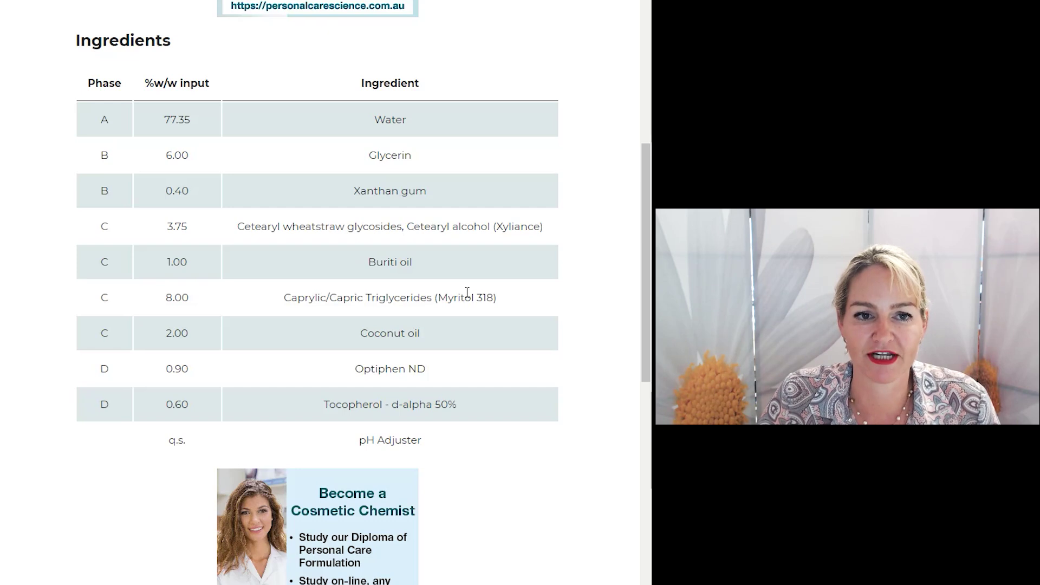
{"action": "scroll", "coordinate": [467, 293], "scroll_direction": "down", "scroll_amount": 8}
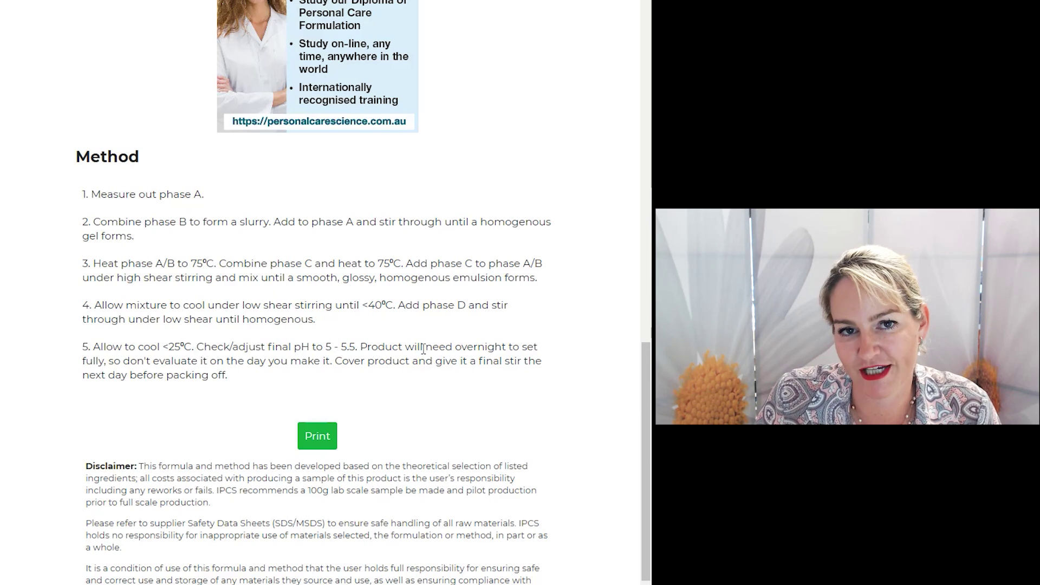
Return to the formula and replace the preservative with Diazolidinyl urea, iodopropynyl butylcarbamate, propylene glycol (Liquid germall plus) at 0.45%
{"action": "scroll", "coordinate": [424, 348], "scroll_direction": "up", "scroll_amount": 12}
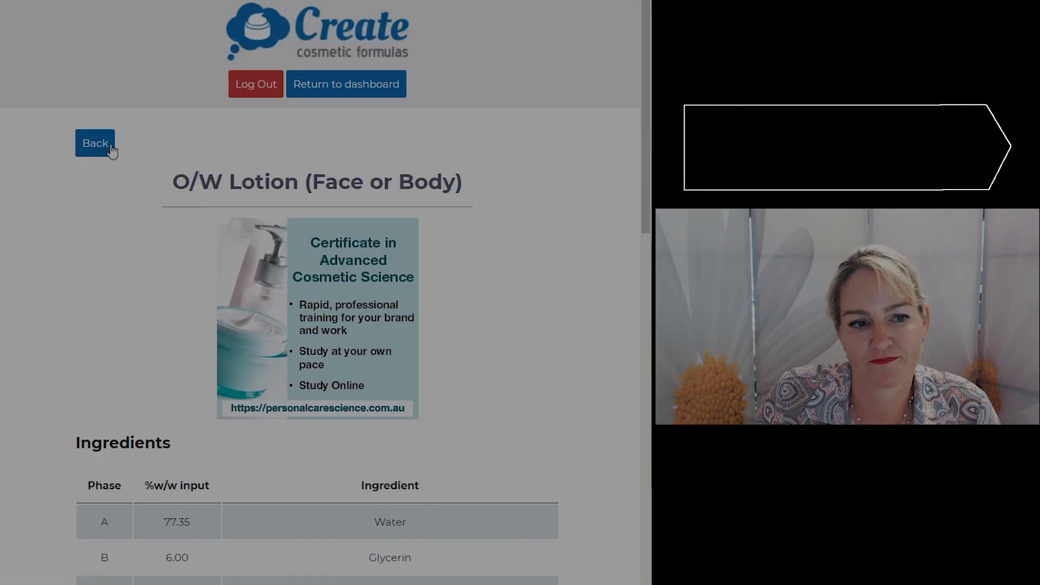
{"action": "left_click", "coordinate": [96, 142]}
{"action": "scroll", "coordinate": [181, 293], "scroll_direction": "down", "scroll_amount": 5}
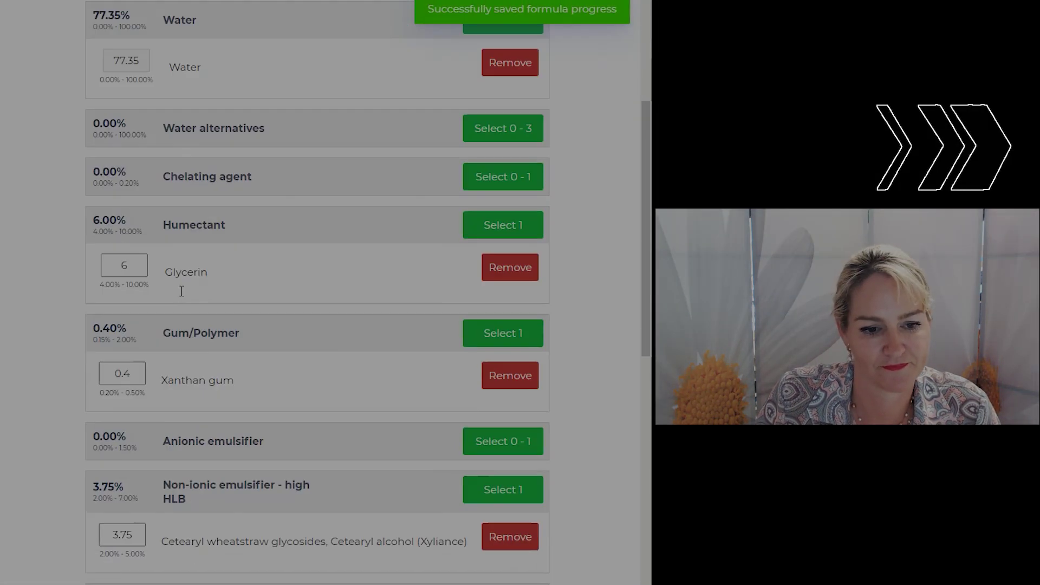
{"action": "left_click", "coordinate": [512, 241]}
{"action": "left_click", "coordinate": [406, 53]}
{"action": "scroll", "coordinate": [339, 210], "scroll_direction": "down", "scroll_amount": 9}
{"action": "left_click", "coordinate": [512, 208]}
{"action": "key", "text": "Return"}
{"action": "left_click", "coordinate": [503, 192]}
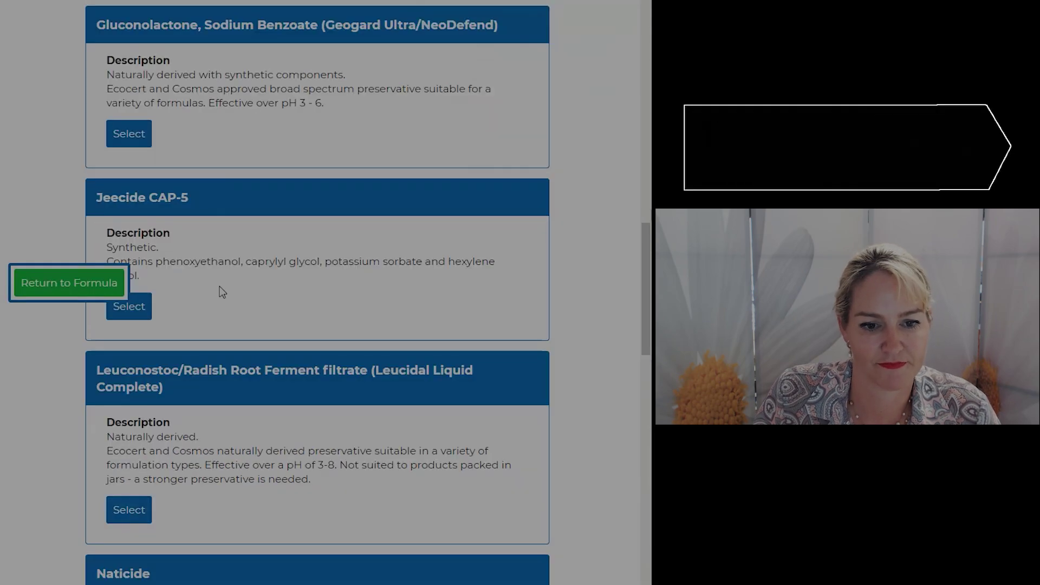
{"action": "scroll", "coordinate": [219, 286], "scroll_direction": "up", "scroll_amount": 5}
{"action": "left_click", "coordinate": [128, 229]}
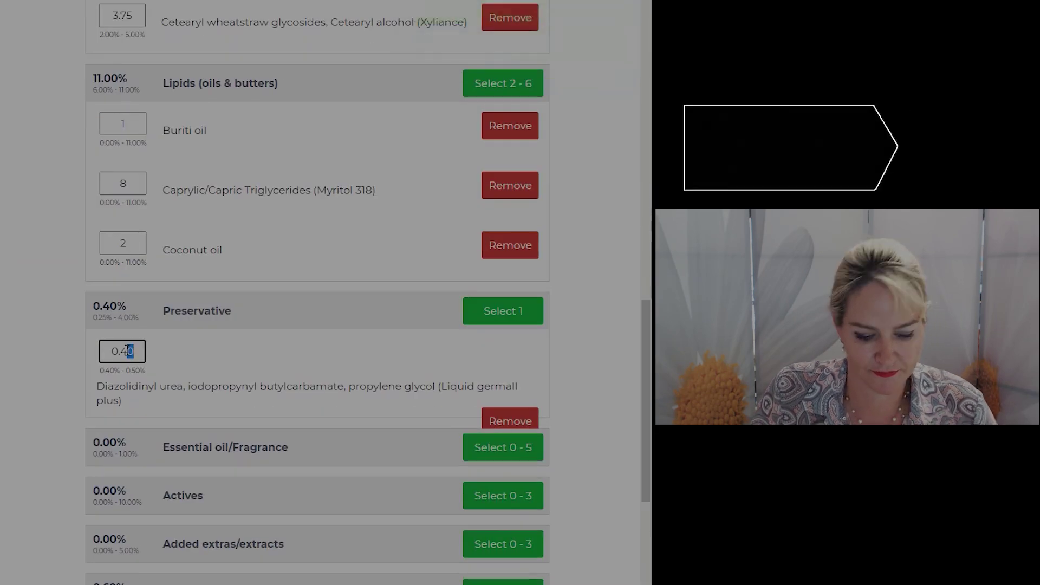
Replace the Xanthan gum in the gum/polymer section with Carbomer (Carbomer 980) and set its amount to 0.2%
{"action": "scroll", "coordinate": [193, 249], "scroll_direction": "up", "scroll_amount": 7}
{"action": "left_click", "coordinate": [510, 231]}
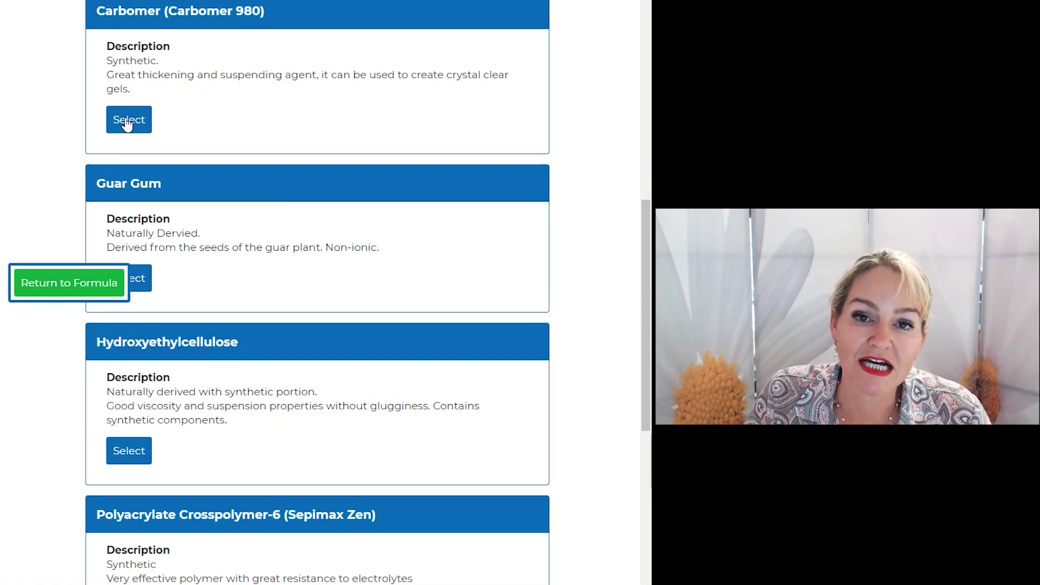
{"action": "left_click", "coordinate": [127, 122]}
{"action": "left_click", "coordinate": [121, 272]}
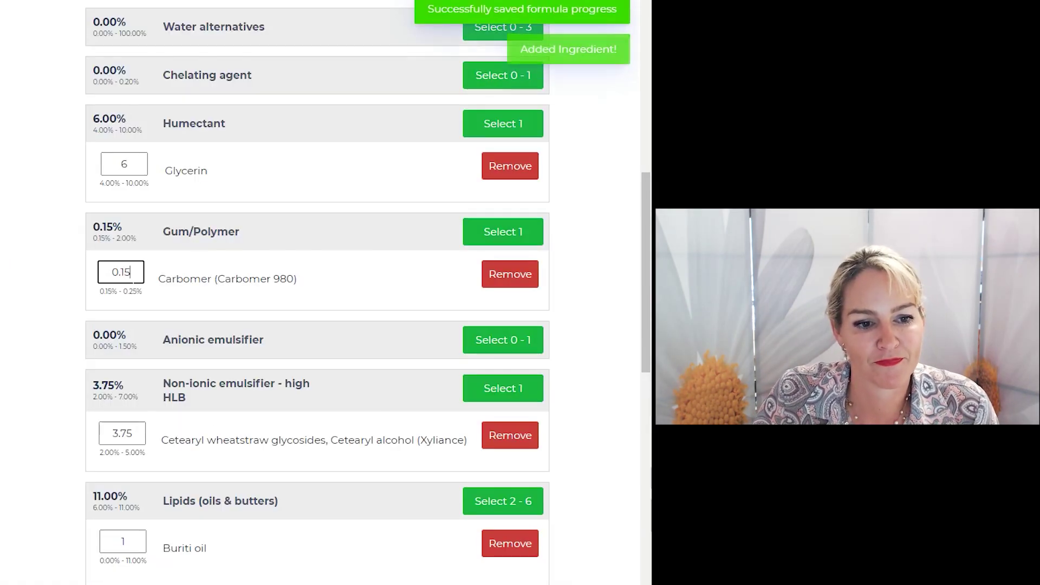
{"action": "left_click_drag", "start_coordinate": [121, 272], "coordinate": [131, 272]}
{"action": "type", "text": "2"}
Generate the method for the revised lotion formula and bring up its manufacturing instructions
{"action": "scroll", "coordinate": [298, 292], "scroll_direction": "down", "scroll_amount": 9}
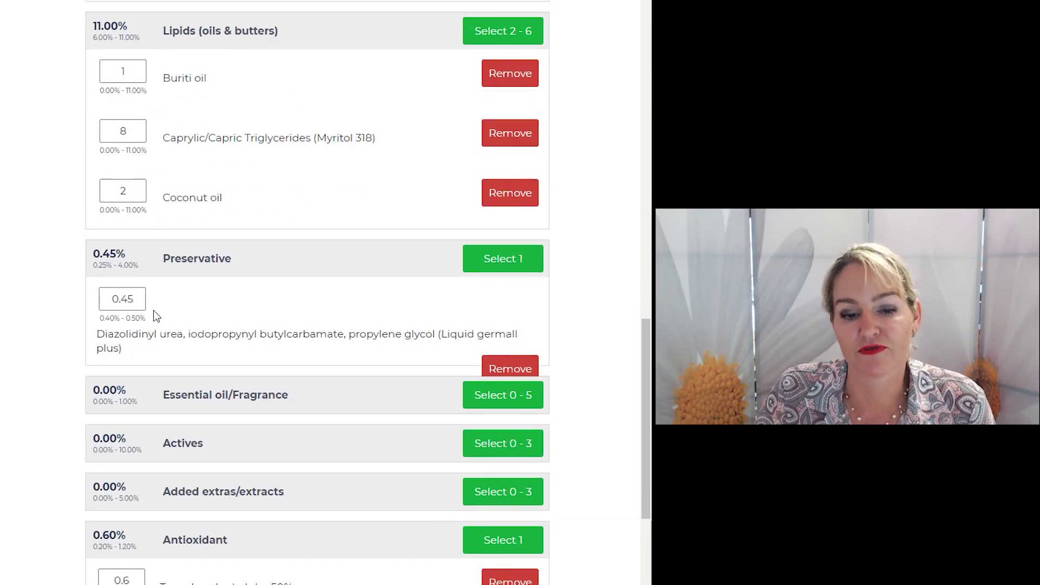
{"action": "scroll", "coordinate": [242, 304], "scroll_direction": "down", "scroll_amount": 6}
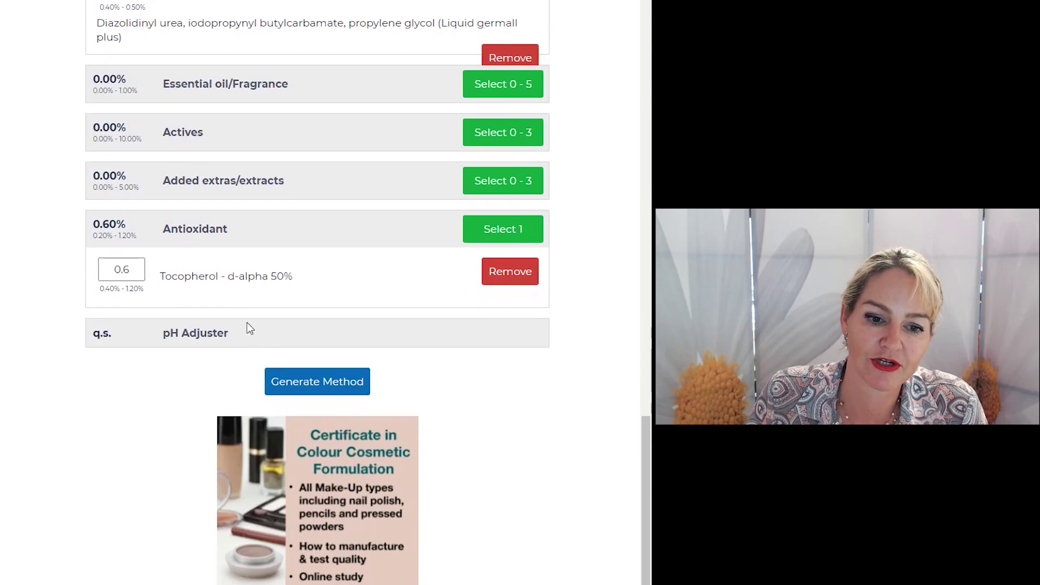
{"action": "left_click", "coordinate": [327, 388]}
{"action": "scroll", "coordinate": [444, 326], "scroll_direction": "down", "scroll_amount": 12}
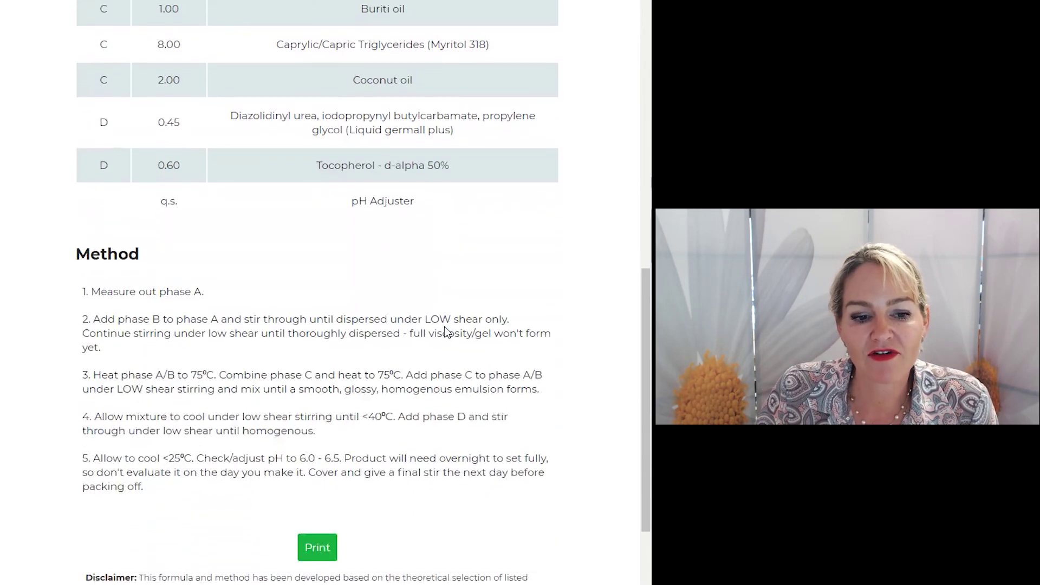